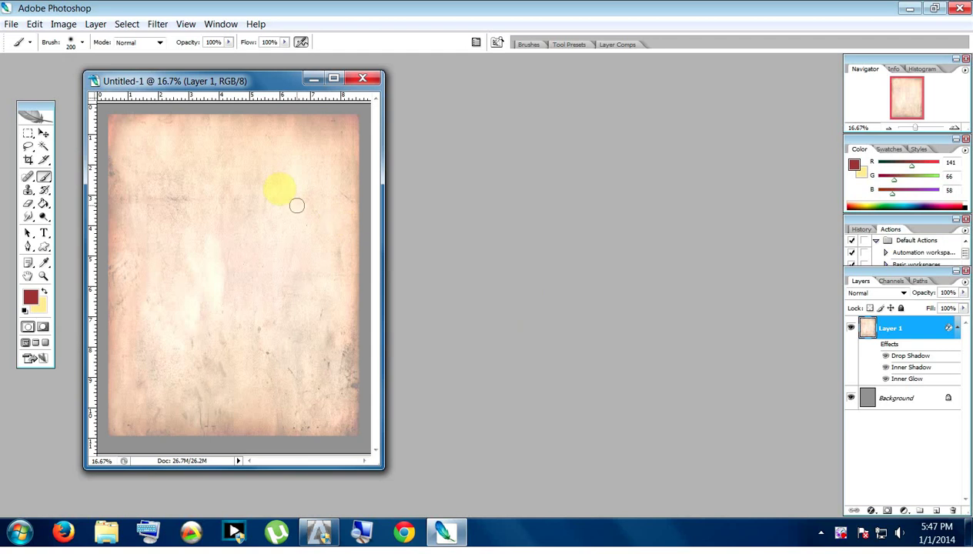
Collapse Layer 1's effects and reset colours to default black and white, keeping the parchment shown.
{"action": "left_click", "coordinate": [956, 328]}
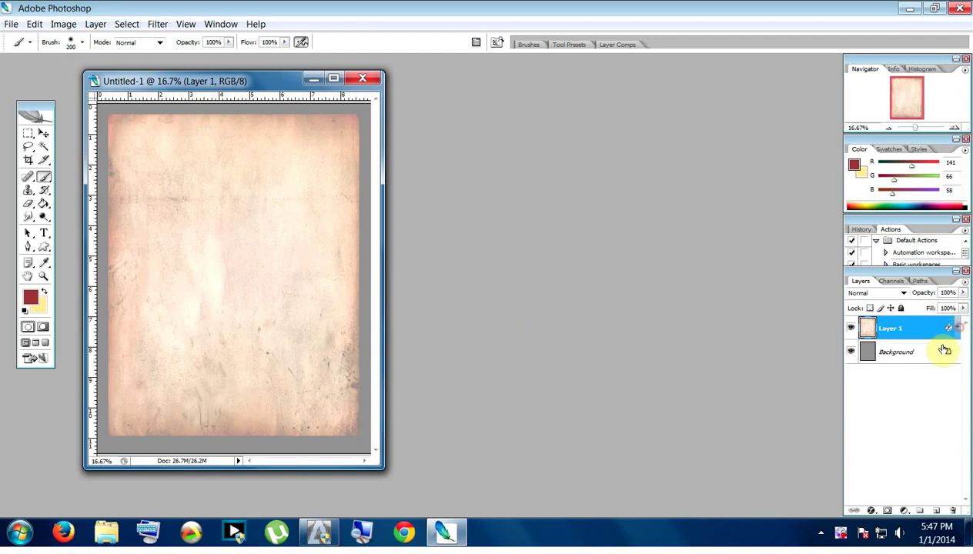
{"action": "left_click", "coordinate": [851, 328]}
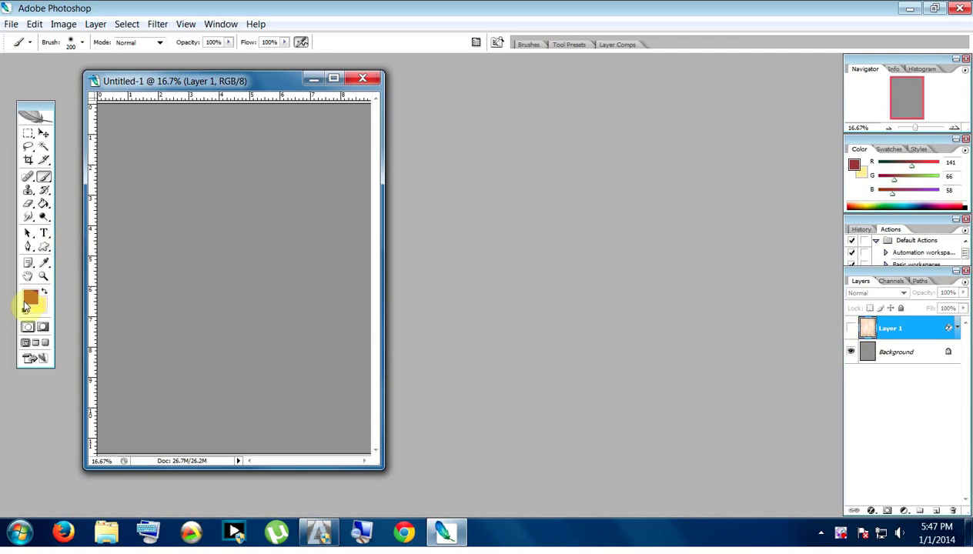
{"action": "left_click", "coordinate": [25, 310]}
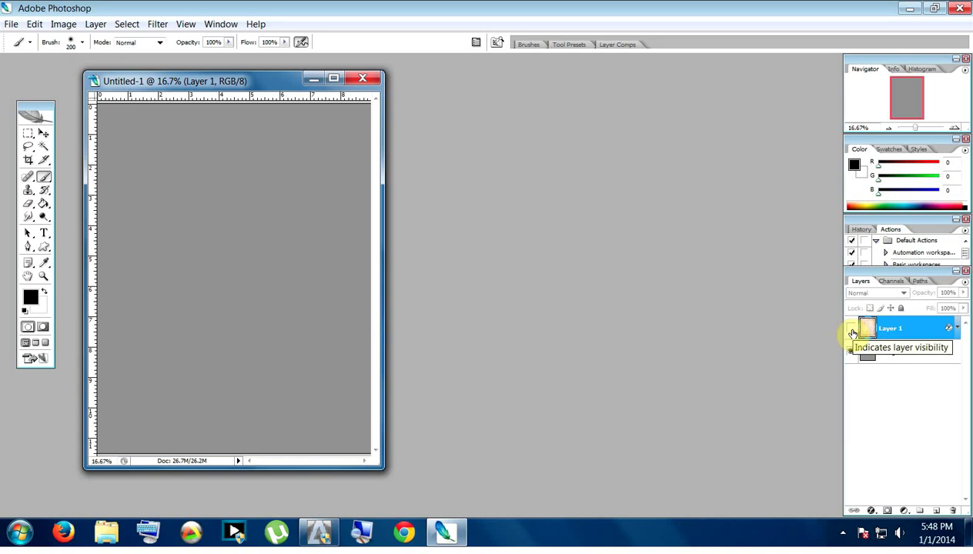
{"action": "left_click", "coordinate": [852, 333]}
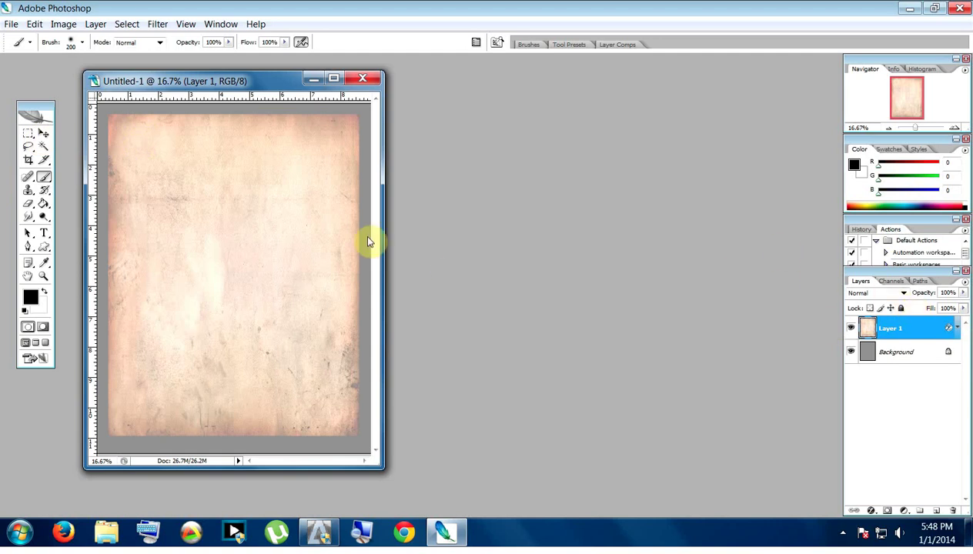
Check the 2700 × 3450 px Image Size, then drag Layer 1 slightly right and down.
{"action": "left_click", "coordinate": [64, 24]}
{"action": "left_click", "coordinate": [90, 131]}
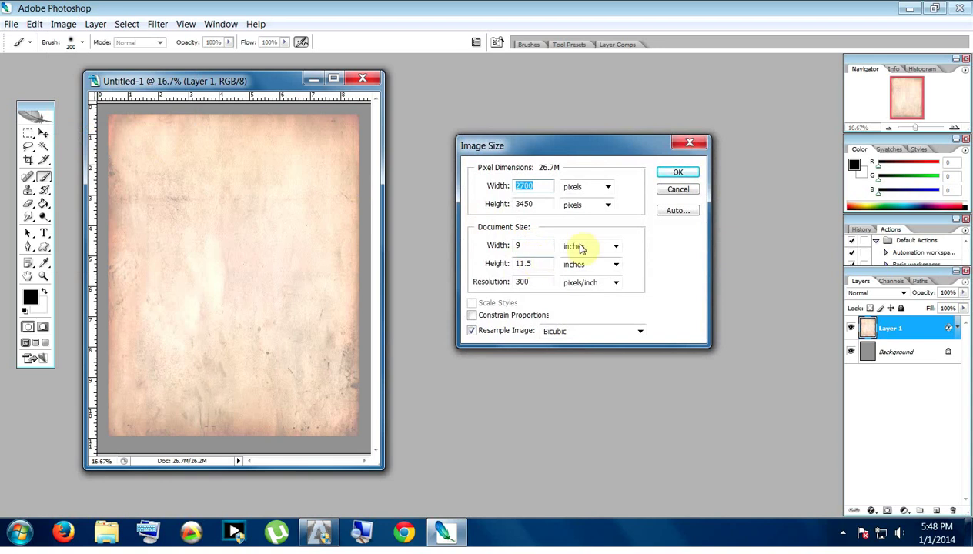
{"action": "left_click", "coordinate": [672, 189]}
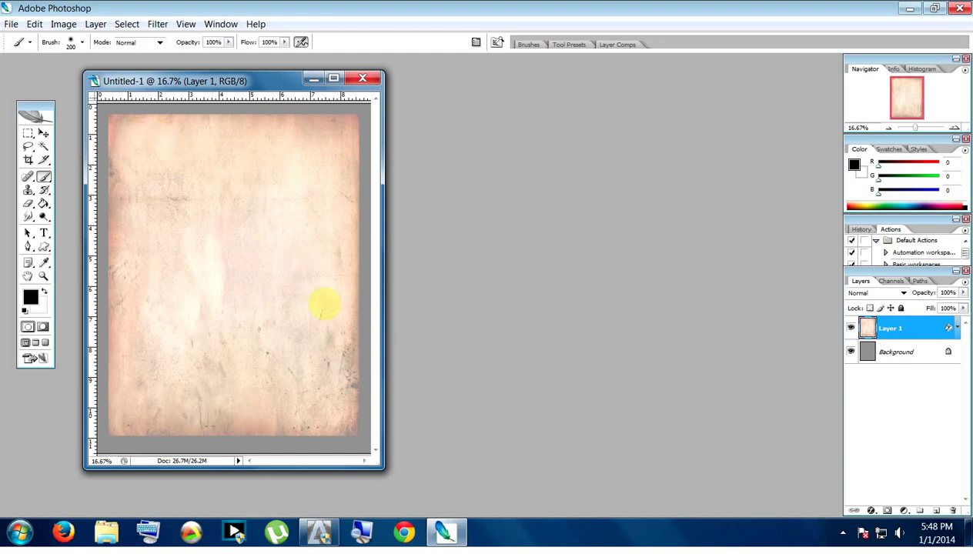
{"action": "left_click", "coordinate": [43, 134]}
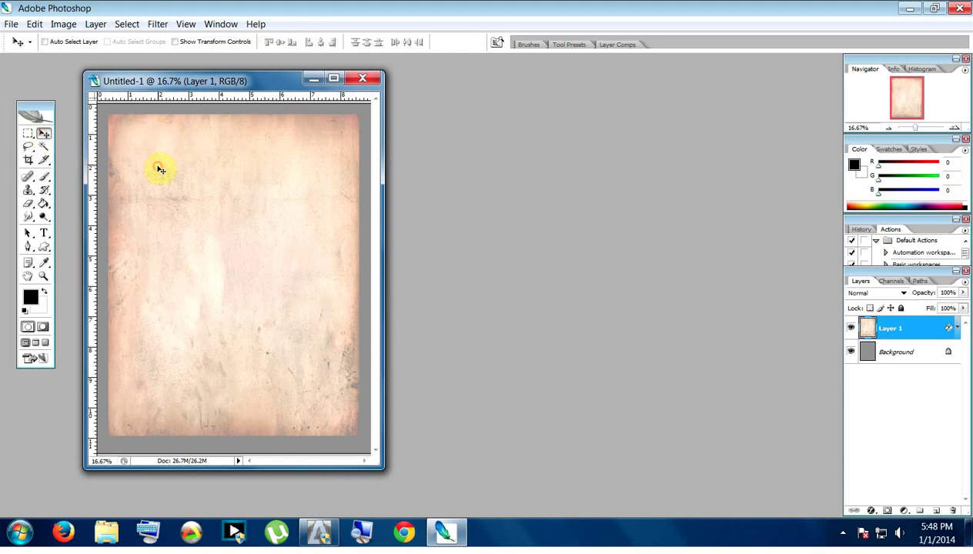
{"action": "left_click_drag", "start_coordinate": [158, 168], "coordinate": [162, 176]}
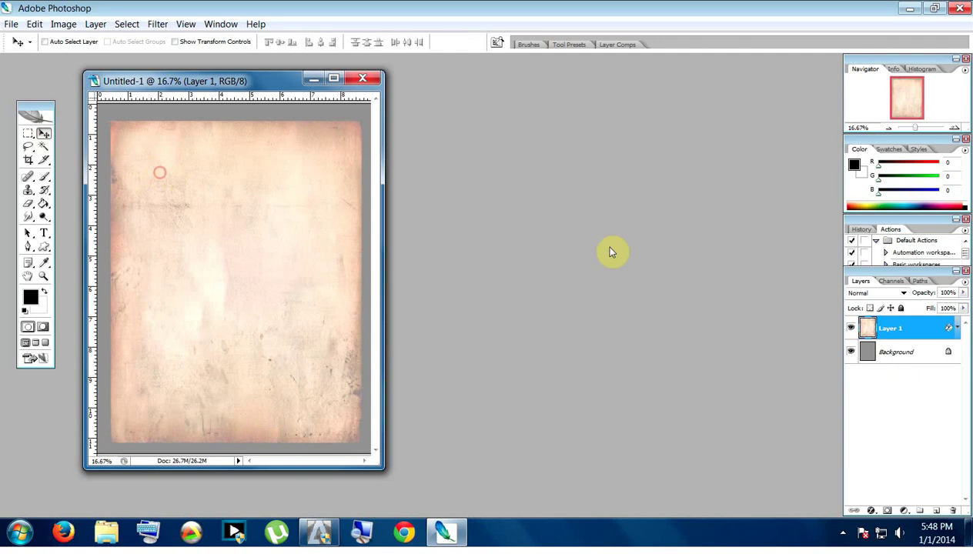
Open Layer 1's Layer Style and review Drop Shadow and Inner Shadow (Color Burn, 75%, 44% choke, 198 px).
{"action": "left_click", "coordinate": [957, 328]}
{"action": "double_click", "coordinate": [900, 346]}
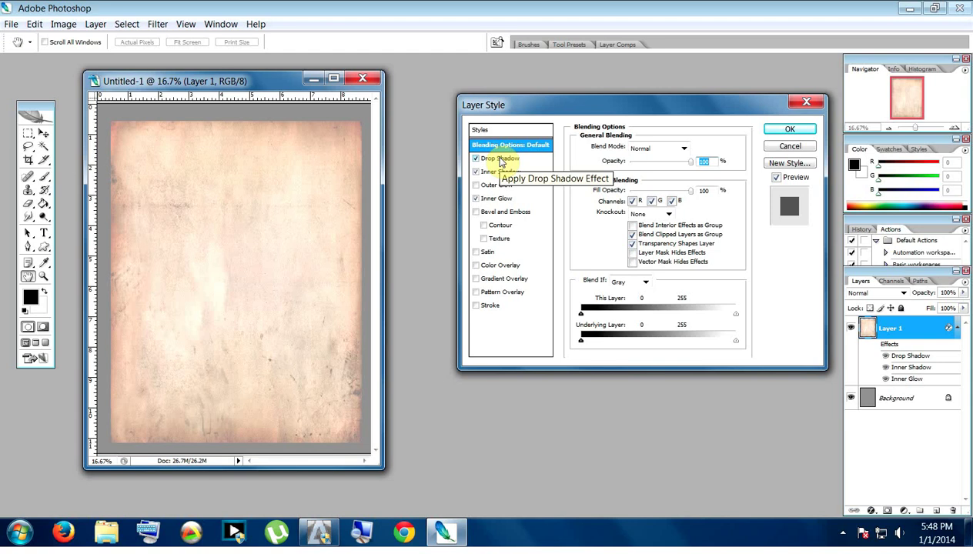
{"action": "left_click", "coordinate": [500, 159]}
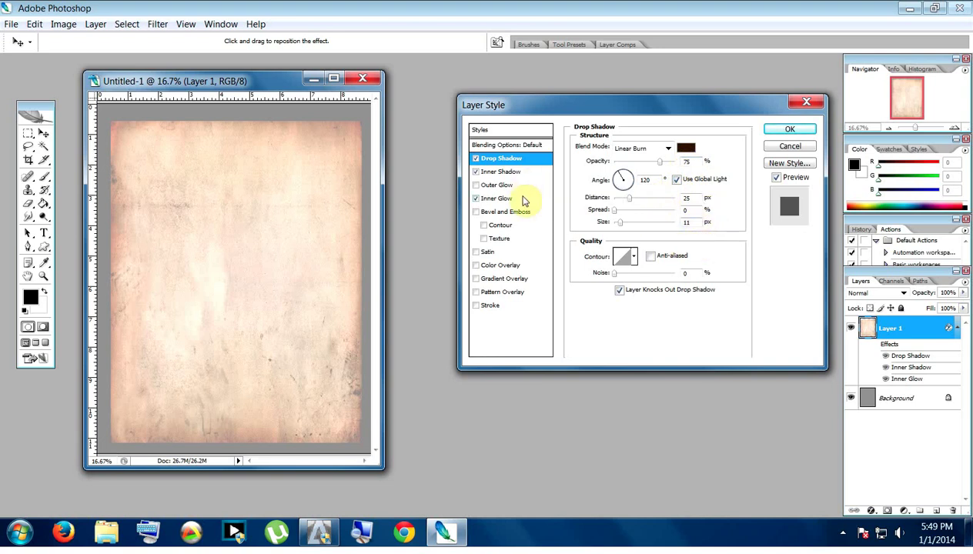
{"action": "left_click", "coordinate": [508, 172]}
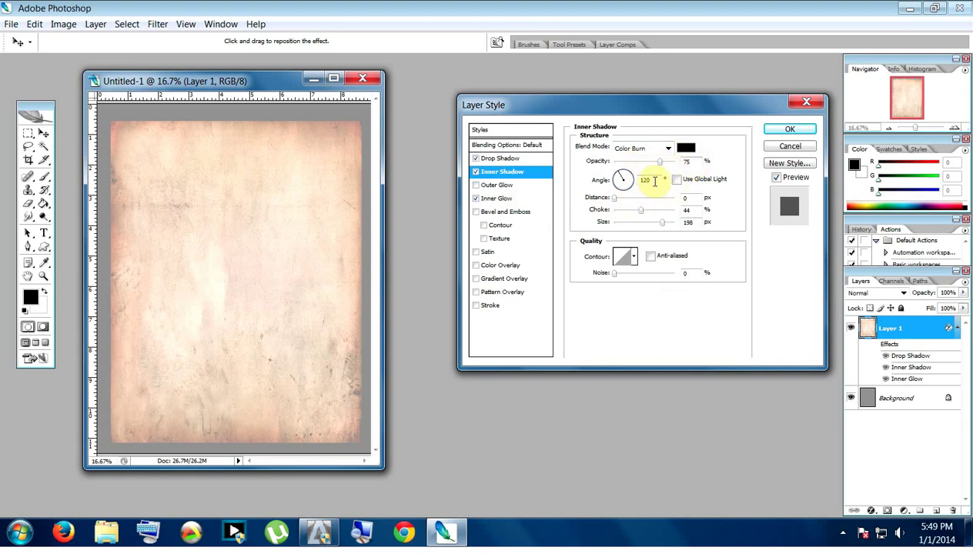
{"action": "left_click", "coordinate": [531, 158]}
{"action": "left_click", "coordinate": [535, 172]}
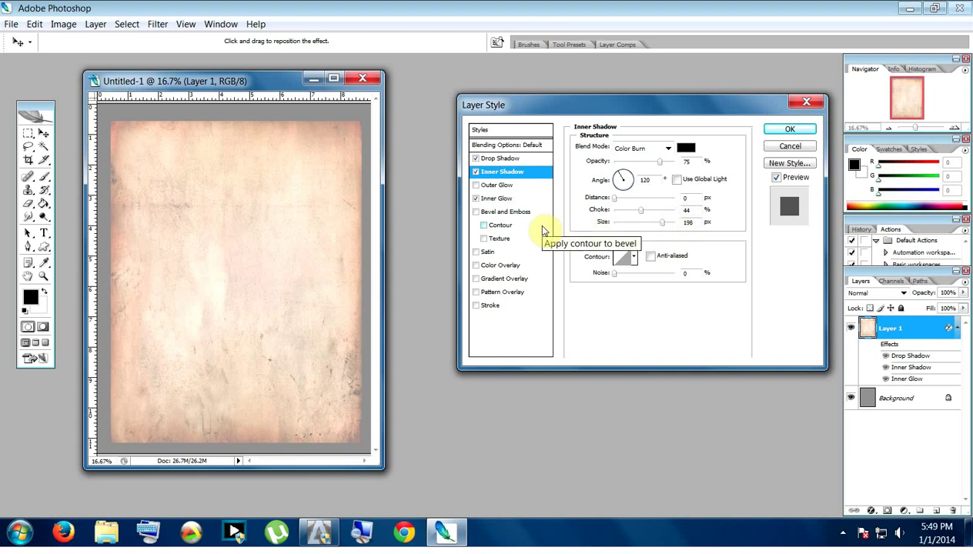
View the Inner Glow gradient in the Gradient Editor, then cancel both dialogs without changes.
{"action": "left_click", "coordinate": [522, 201]}
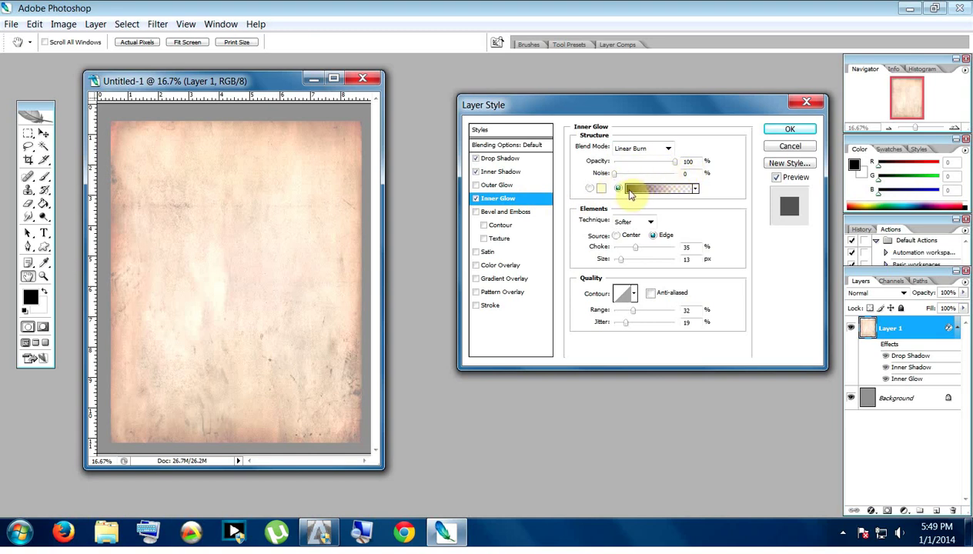
{"action": "left_click", "coordinate": [630, 194]}
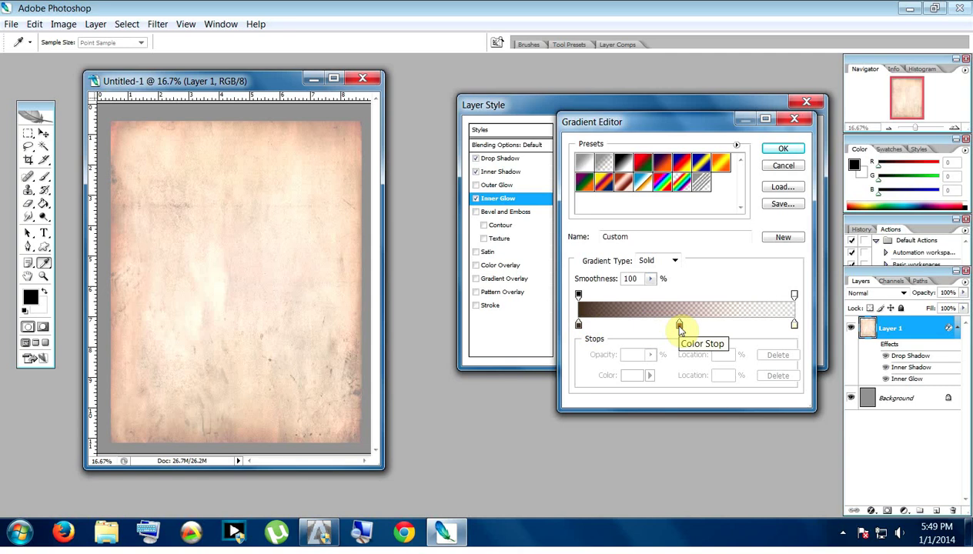
{"action": "left_click", "coordinate": [783, 166]}
{"action": "left_click", "coordinate": [652, 237]}
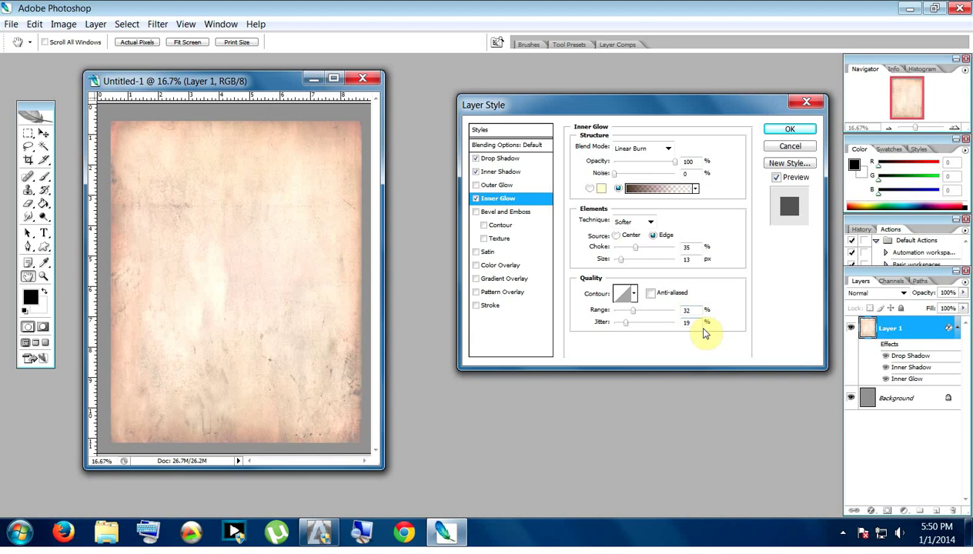
{"action": "left_click", "coordinate": [793, 147]}
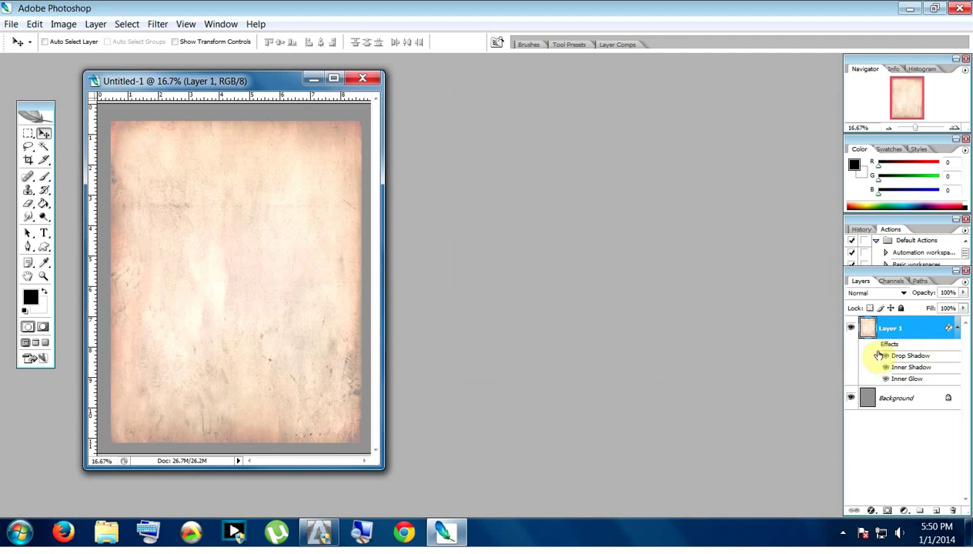
Enable Layer 1's effects for burnt edges and set up a 200 px, 0% hardness brush.
{"action": "left_click", "coordinate": [874, 345]}
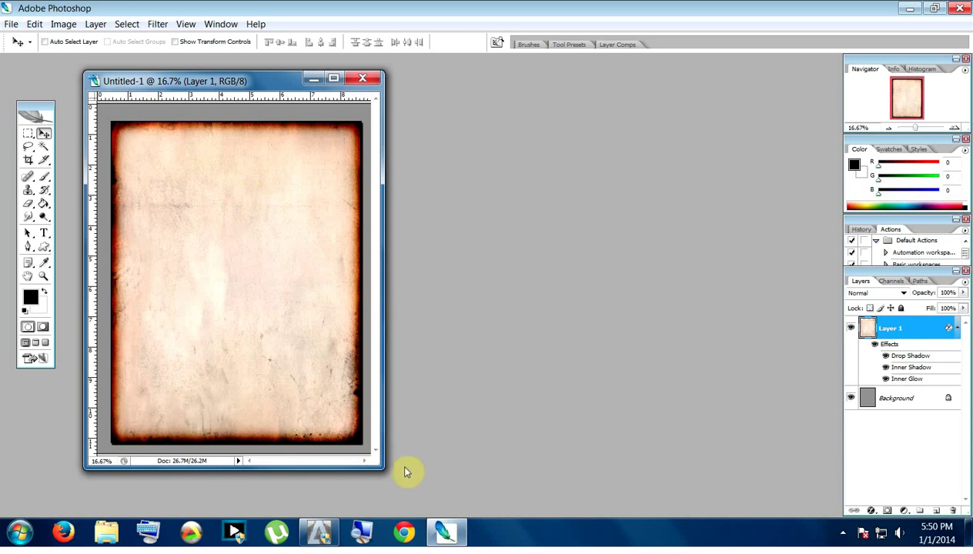
{"action": "left_click_drag", "start_coordinate": [381, 464], "coordinate": [497, 492]}
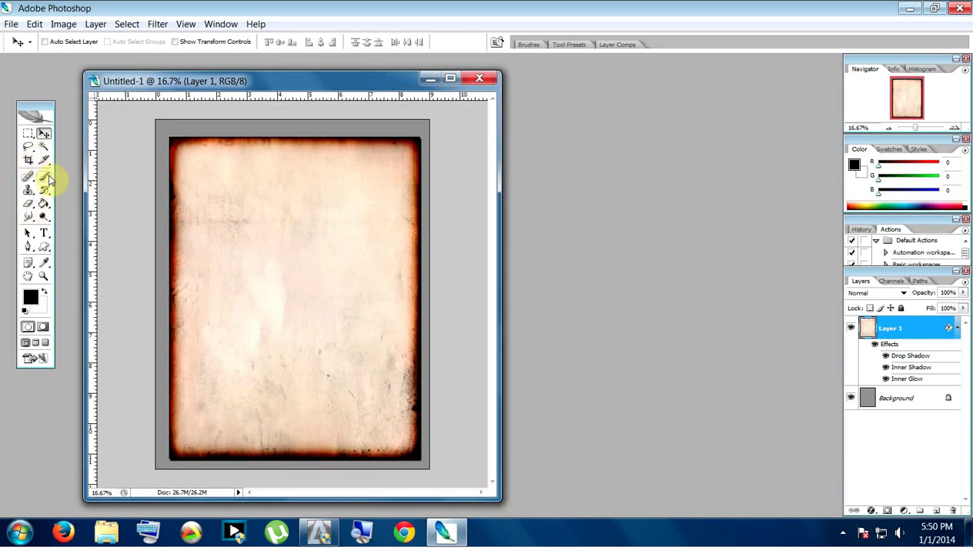
{"action": "left_click", "coordinate": [46, 179]}
{"action": "left_click", "coordinate": [83, 42]}
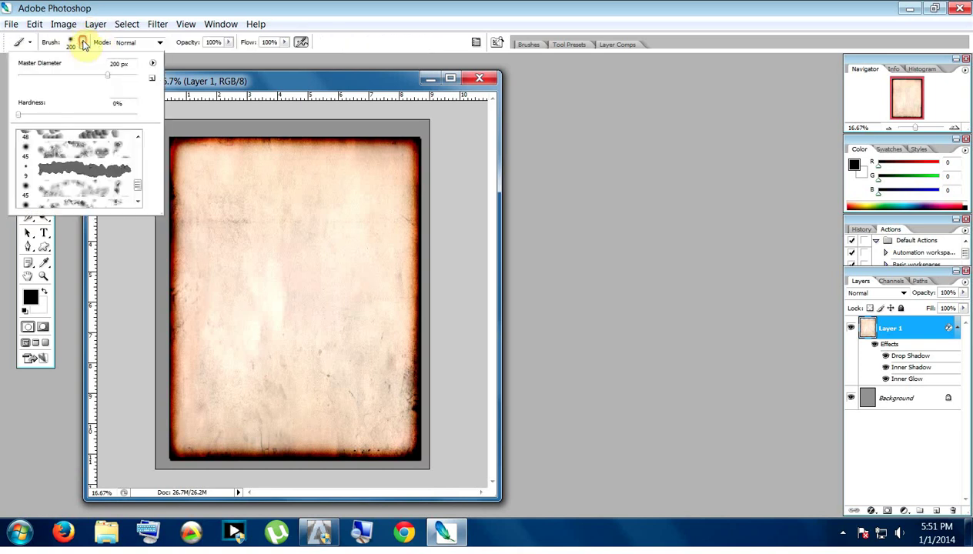
{"action": "left_click", "coordinate": [154, 65]}
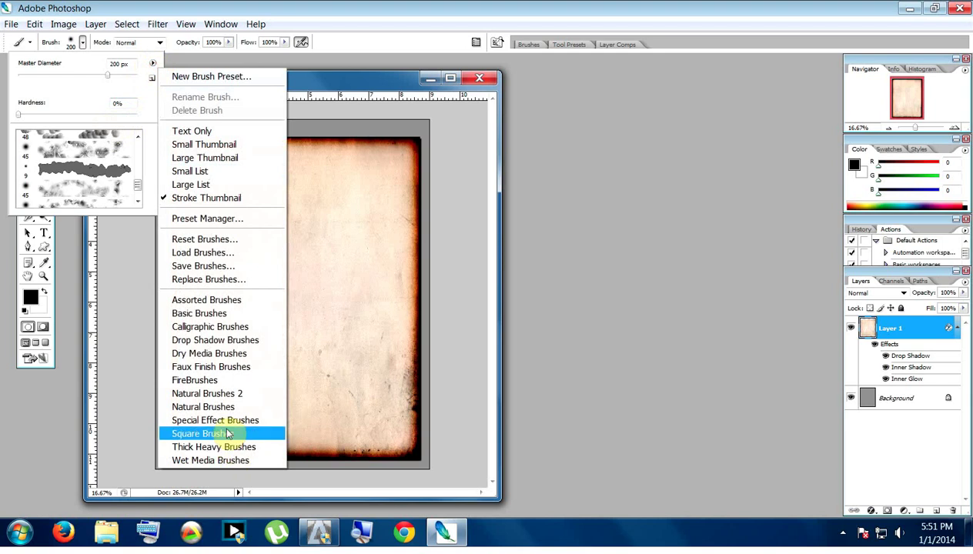
{"action": "left_click", "coordinate": [72, 176]}
{"action": "left_click", "coordinate": [52, 165]}
{"action": "left_click", "coordinate": [81, 43]}
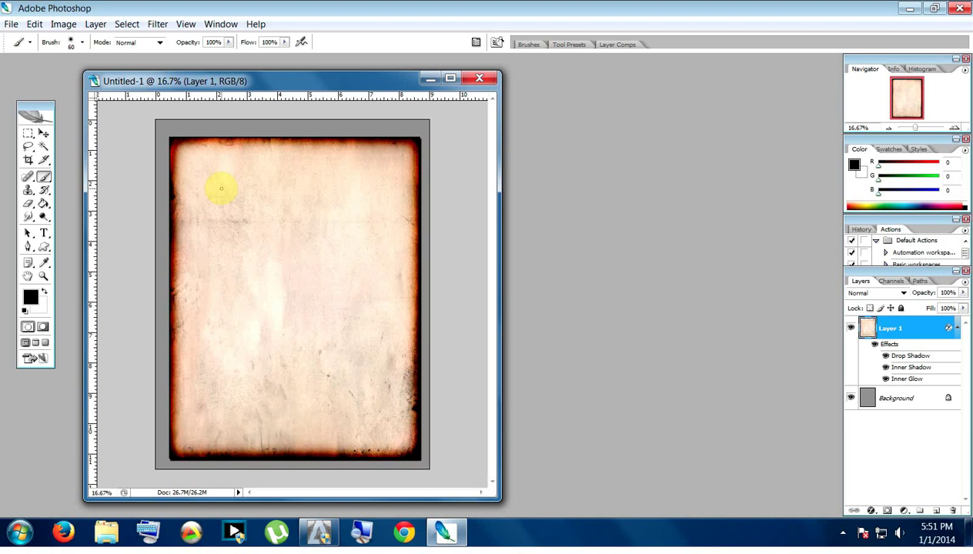
{"action": "key", "text": "bracketright"}
{"action": "key", "text": "bracketright"}
{"action": "key", "text": "bracketright"}
{"action": "key", "text": "bracketright"}
{"action": "key", "text": "bracketright"}
{"action": "key", "text": "bracketright"}
{"action": "key", "text": "bracketright"}
Add a layer mask to Layer 1 and turn on airbrush mode.
{"action": "left_click", "coordinate": [953, 328]}
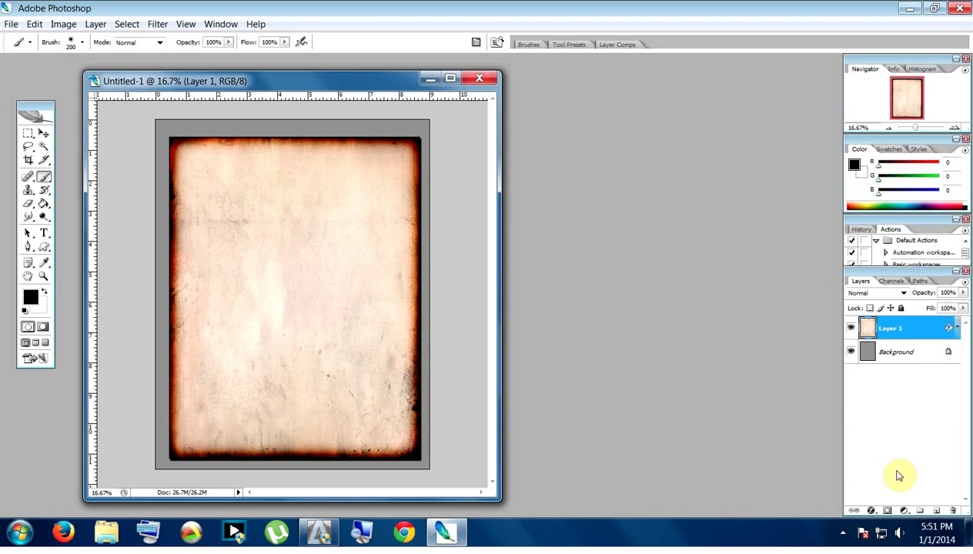
{"action": "left_click", "coordinate": [889, 510]}
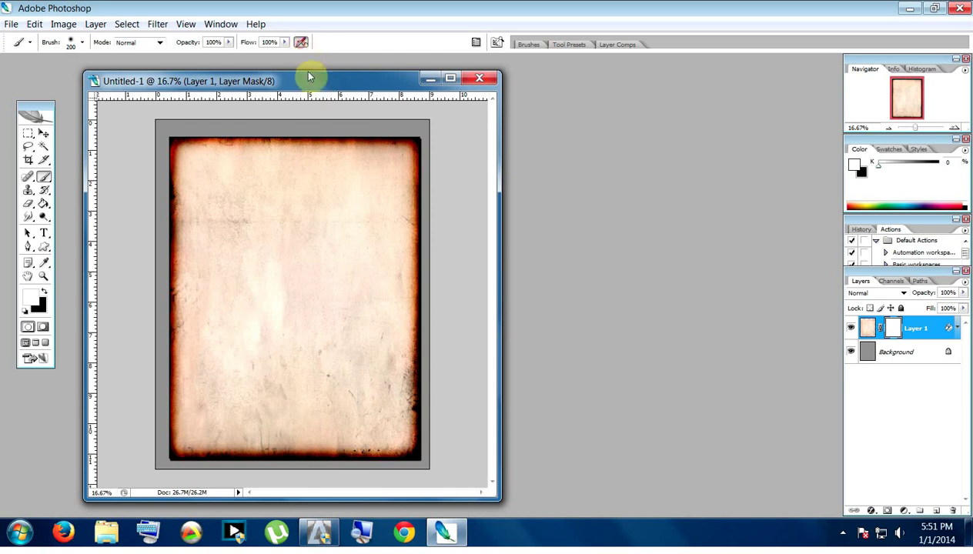
{"action": "left_click", "coordinate": [302, 44]}
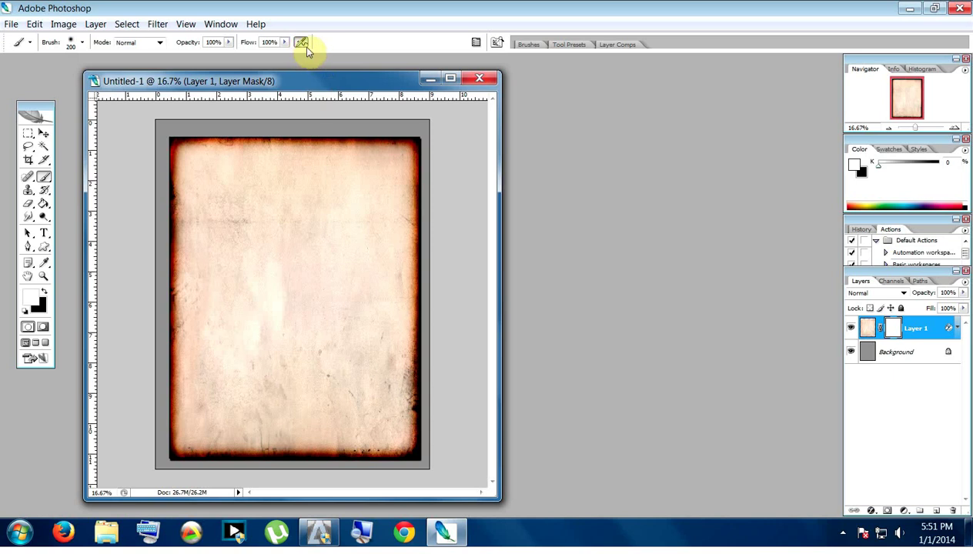
In the Brushes palette, turn off Wet Edges and set Scattering to 114%.
{"action": "left_click", "coordinate": [235, 27]}
{"action": "left_click", "coordinate": [249, 101]}
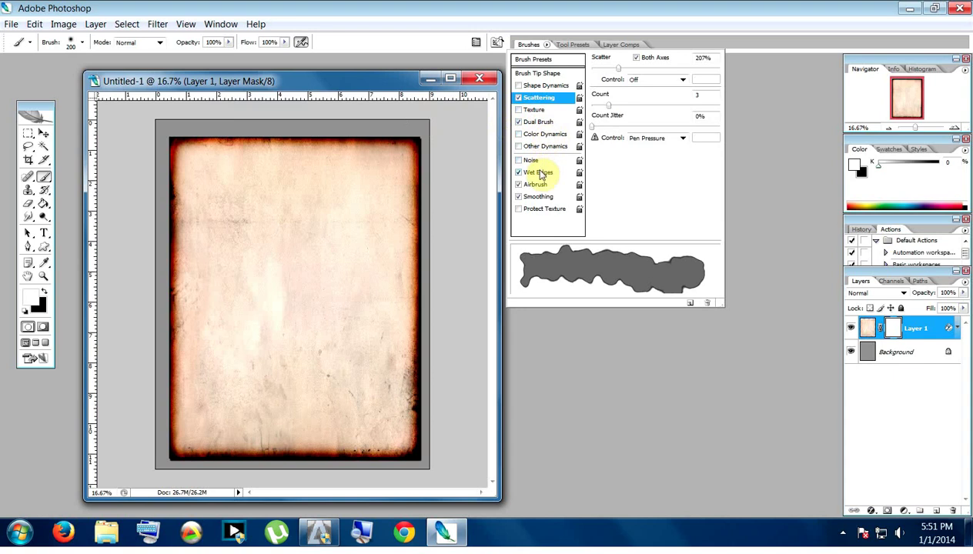
{"action": "left_click", "coordinate": [519, 172]}
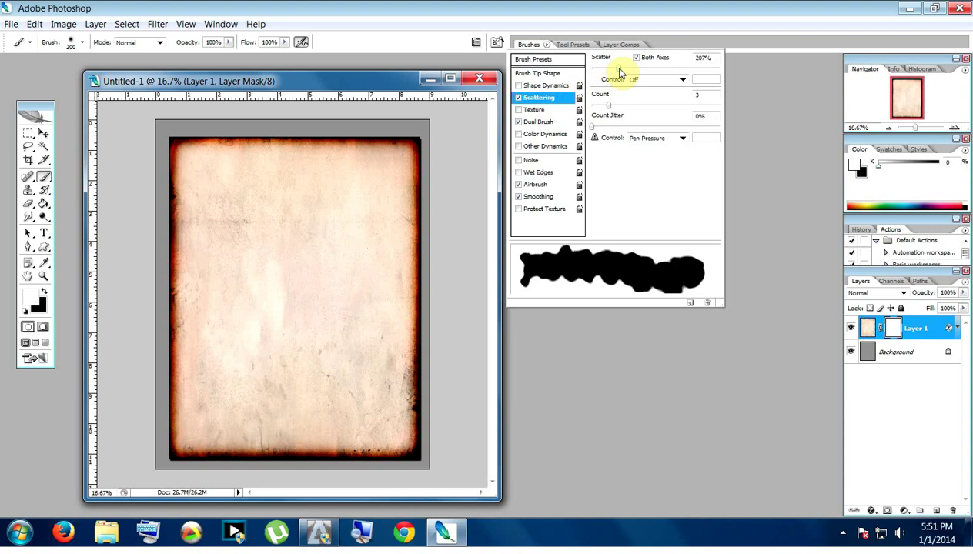
{"action": "left_click_drag", "start_coordinate": [619, 69], "coordinate": [611, 70]}
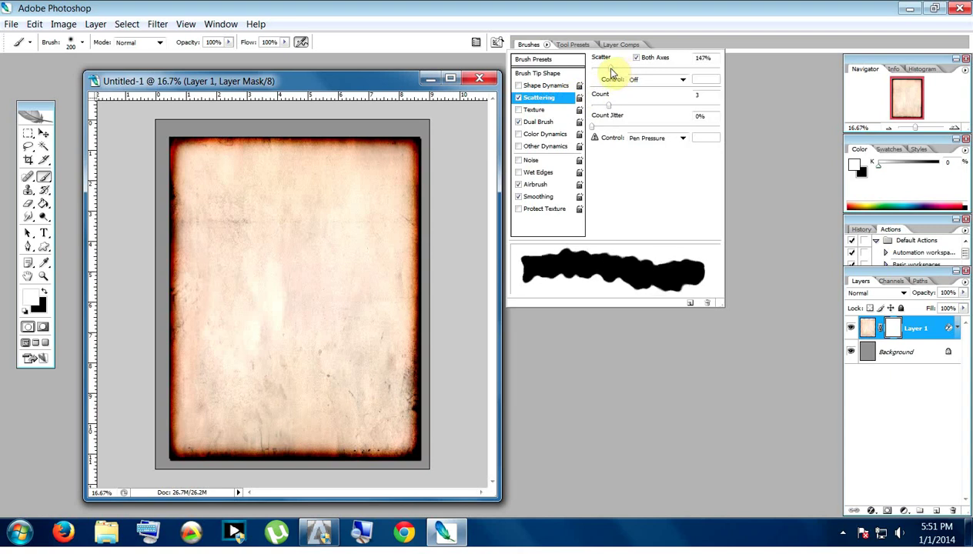
{"action": "mouse_move", "coordinate": [611, 71]}
{"action": "left_mouse_down"}
{"action": "mouse_move", "coordinate": [710, 77]}
{"action": "mouse_move", "coordinate": [608, 74]}
{"action": "left_mouse_up"}
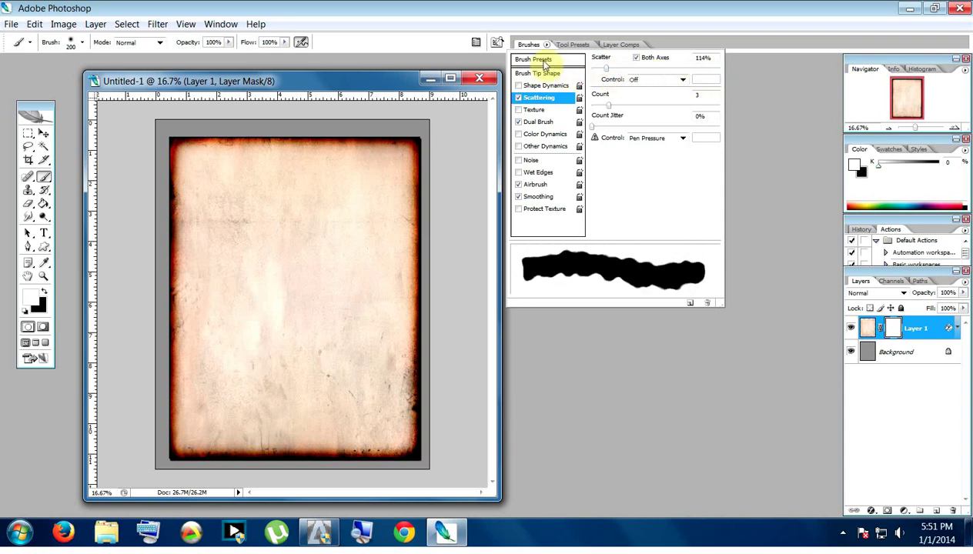
{"action": "left_click", "coordinate": [355, 91]}
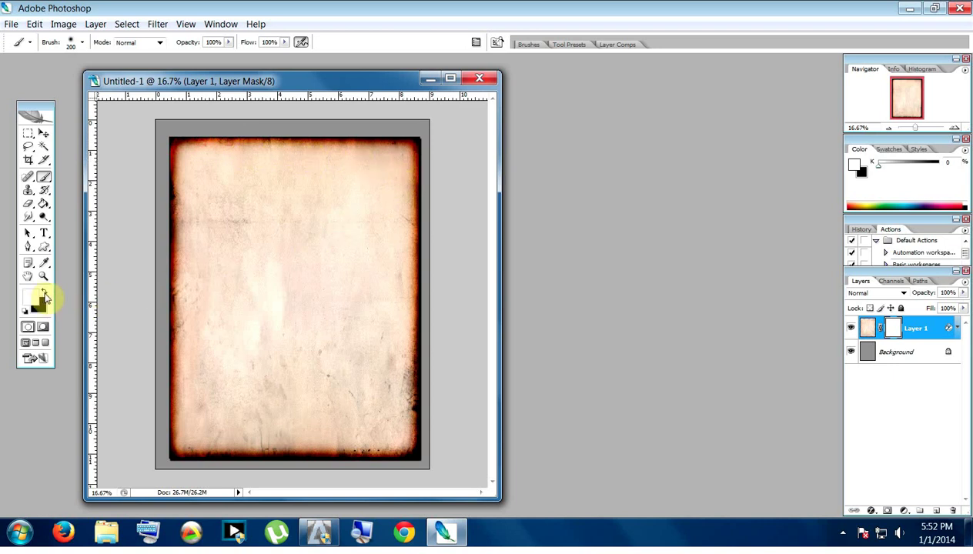
Paint black on the mask to make the top edge wavy and burn middle and upper-left holes.
{"action": "left_click", "coordinate": [44, 294]}
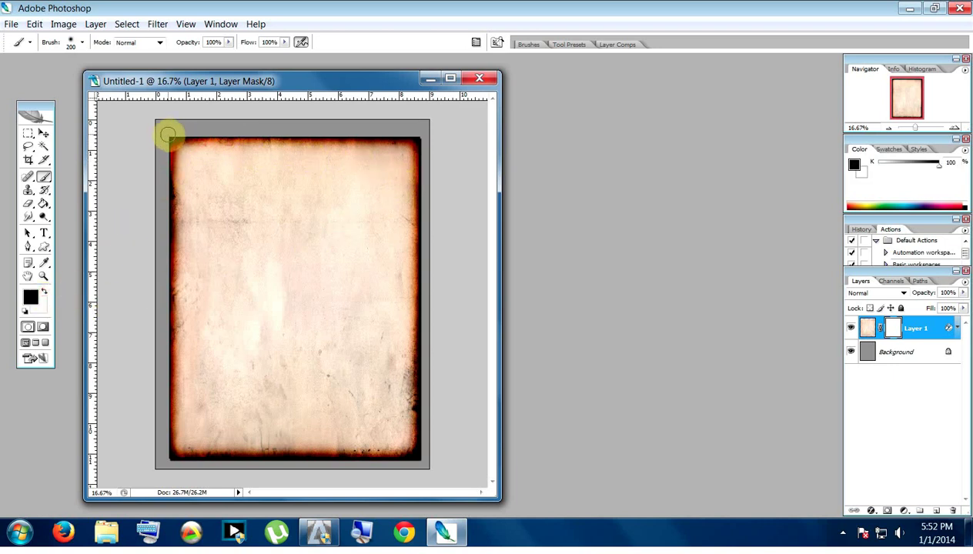
{"action": "left_click", "coordinate": [31, 299]}
{"action": "left_click", "coordinate": [850, 321]}
{"action": "mouse_move", "coordinate": [160, 137]}
{"action": "left_mouse_down"}
{"action": "mouse_move", "coordinate": [412, 141]}
{"action": "mouse_move", "coordinate": [420, 150]}
{"action": "mouse_move", "coordinate": [428, 438]}
{"action": "mouse_move", "coordinate": [390, 463]}
{"action": "mouse_move", "coordinate": [168, 457]}
{"action": "mouse_move", "coordinate": [177, 401]}
{"action": "mouse_move", "coordinate": [164, 354]}
{"action": "mouse_move", "coordinate": [167, 166]}
{"action": "mouse_move", "coordinate": [158, 142]}
{"action": "mouse_move", "coordinate": [175, 134]}
{"action": "mouse_move", "coordinate": [187, 171]}
{"action": "left_mouse_up"}
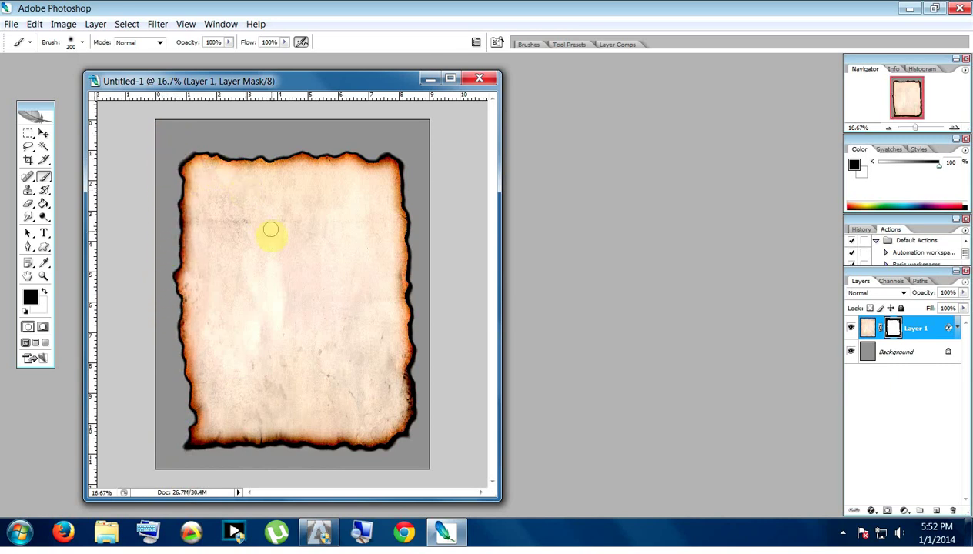
{"action": "mouse_move", "coordinate": [269, 243]}
{"action": "left_mouse_down"}
{"action": "mouse_move", "coordinate": [276, 296]}
{"action": "mouse_move", "coordinate": [301, 315]}
{"action": "mouse_move", "coordinate": [293, 227]}
{"action": "mouse_move", "coordinate": [307, 235]}
{"action": "left_mouse_up"}
{"action": "left_click_drag", "start_coordinate": [223, 189], "coordinate": [228, 197]}
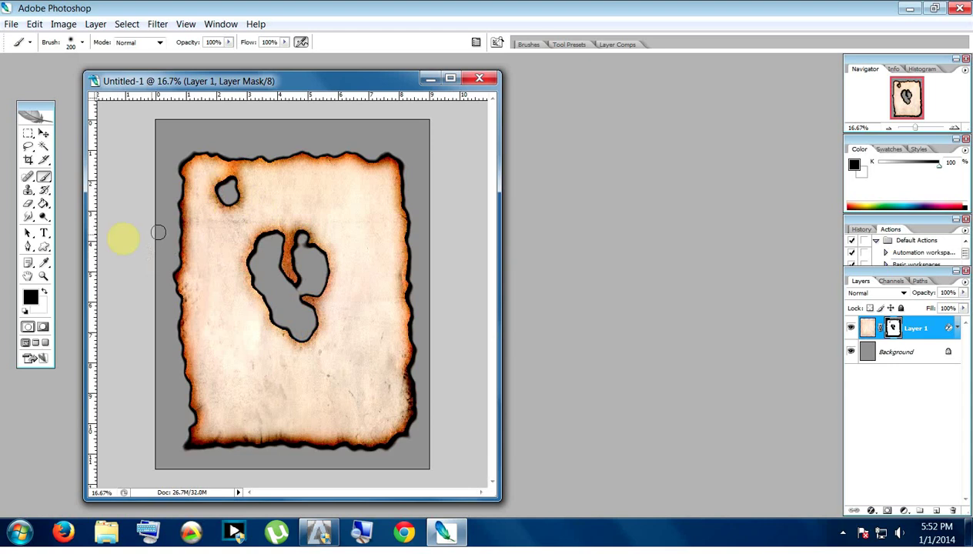
Paint white on the mask to restore the middle and upper-left holes.
{"action": "left_click", "coordinate": [43, 295]}
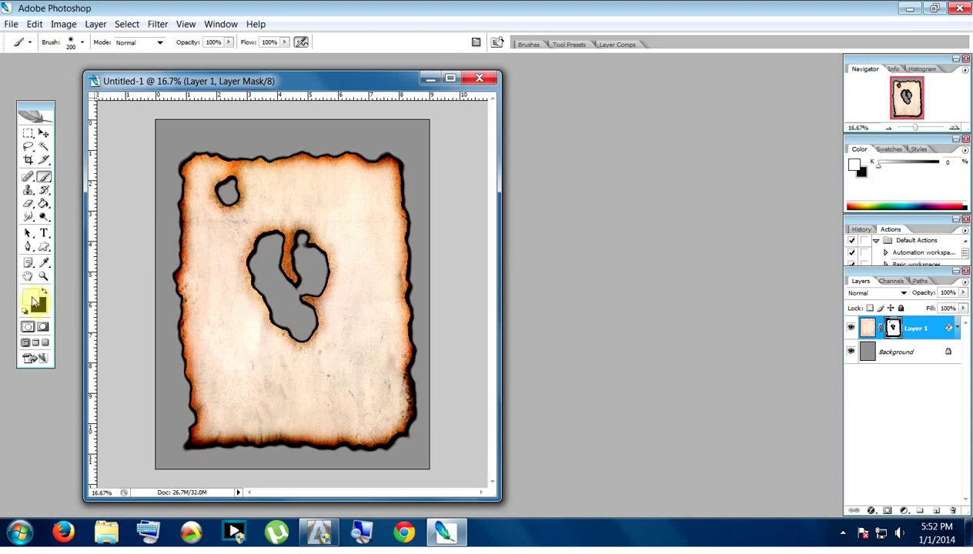
{"action": "mouse_move", "coordinate": [271, 232]}
{"action": "left_mouse_down"}
{"action": "mouse_move", "coordinate": [266, 321]}
{"action": "mouse_move", "coordinate": [263, 266]}
{"action": "mouse_move", "coordinate": [261, 278]}
{"action": "mouse_move", "coordinate": [291, 296]}
{"action": "mouse_move", "coordinate": [288, 312]}
{"action": "mouse_move", "coordinate": [304, 320]}
{"action": "mouse_move", "coordinate": [310, 261]}
{"action": "mouse_move", "coordinate": [325, 255]}
{"action": "mouse_move", "coordinate": [305, 316]}
{"action": "mouse_move", "coordinate": [290, 328]}
{"action": "mouse_move", "coordinate": [259, 246]}
{"action": "mouse_move", "coordinate": [306, 236]}
{"action": "left_mouse_up"}
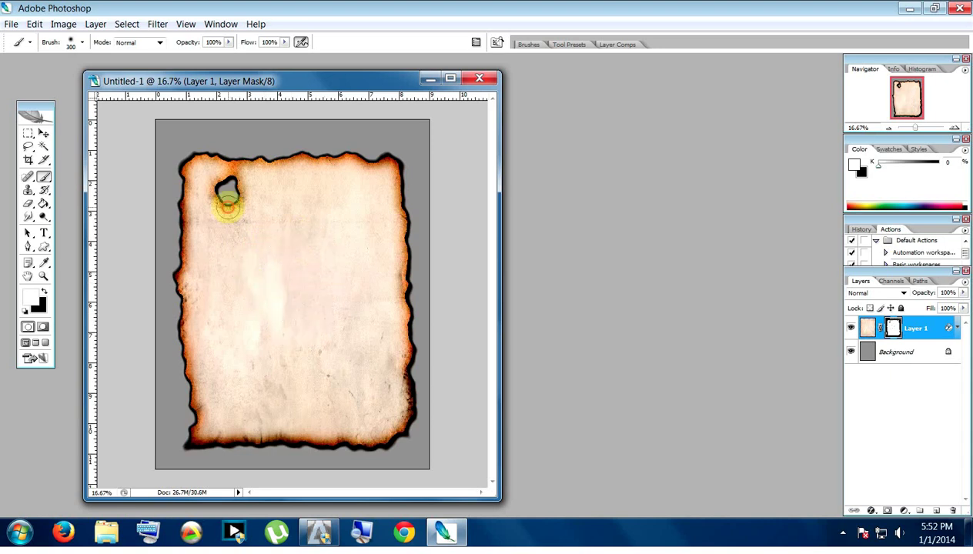
{"action": "mouse_move", "coordinate": [228, 204]}
{"action": "left_mouse_down"}
{"action": "mouse_move", "coordinate": [227, 191]}
{"action": "mouse_move", "coordinate": [211, 213]}
{"action": "mouse_move", "coordinate": [223, 188]}
{"action": "mouse_move", "coordinate": [247, 193]}
{"action": "left_mouse_up"}
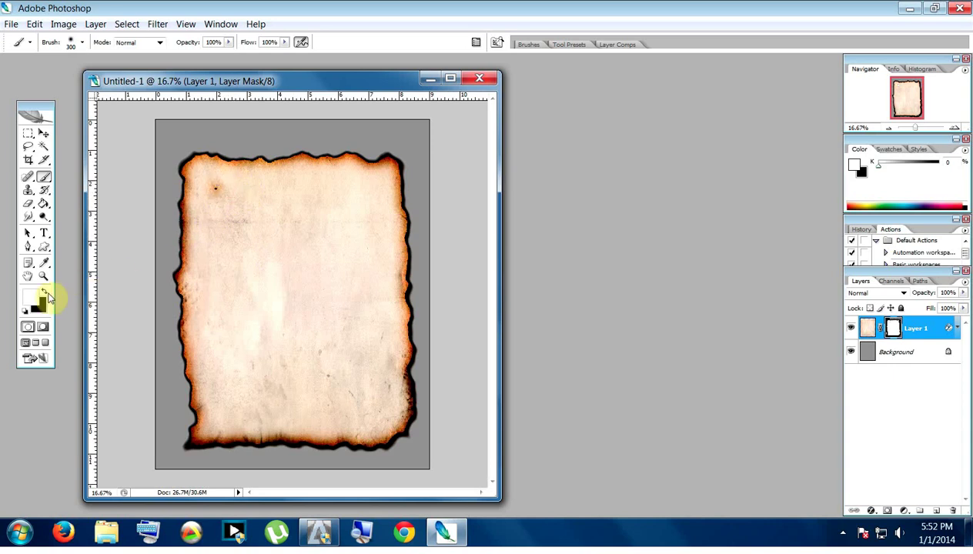
Burn holes at the lower right and lower left, then restore most of the oval, leaving one small hole.
{"action": "left_click", "coordinate": [44, 292]}
{"action": "left_click_drag", "start_coordinate": [334, 398], "coordinate": [368, 406]}
{"action": "mouse_move", "coordinate": [274, 396]}
{"action": "left_mouse_down"}
{"action": "mouse_move", "coordinate": [238, 410]}
{"action": "mouse_move", "coordinate": [264, 423]}
{"action": "mouse_move", "coordinate": [249, 405]}
{"action": "mouse_move", "coordinate": [279, 420]}
{"action": "mouse_move", "coordinate": [243, 405]}
{"action": "mouse_move", "coordinate": [279, 400]}
{"action": "left_mouse_up"}
{"action": "left_click", "coordinate": [44, 294]}
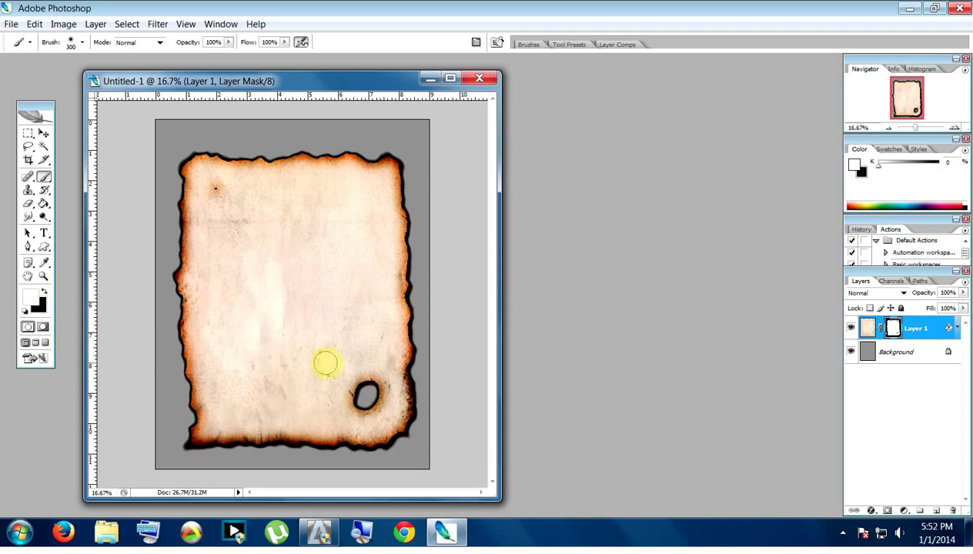
{"action": "mouse_move", "coordinate": [342, 371]}
{"action": "left_mouse_down"}
{"action": "mouse_move", "coordinate": [358, 394]}
{"action": "mouse_move", "coordinate": [297, 373]}
{"action": "mouse_move", "coordinate": [365, 393]}
{"action": "mouse_move", "coordinate": [348, 400]}
{"action": "left_mouse_up"}
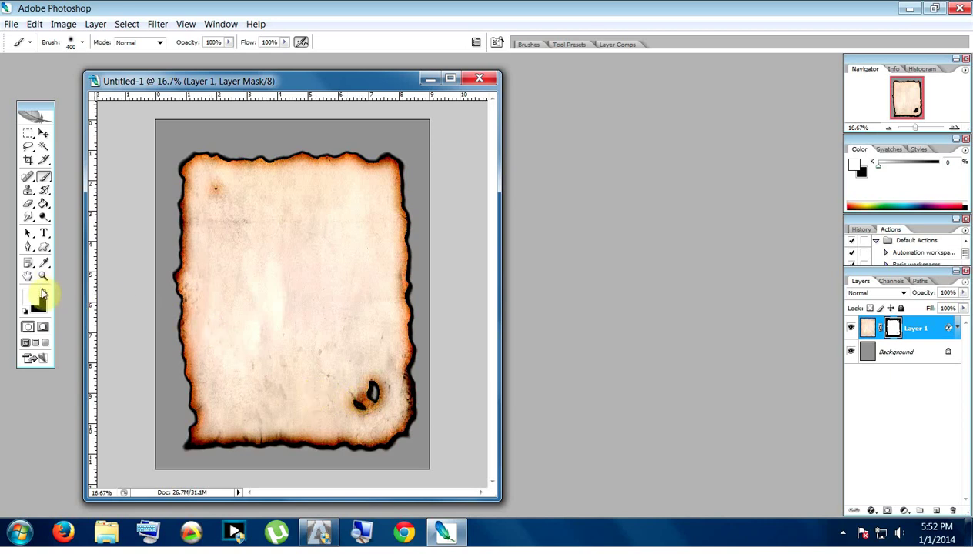
{"action": "left_click", "coordinate": [44, 292]}
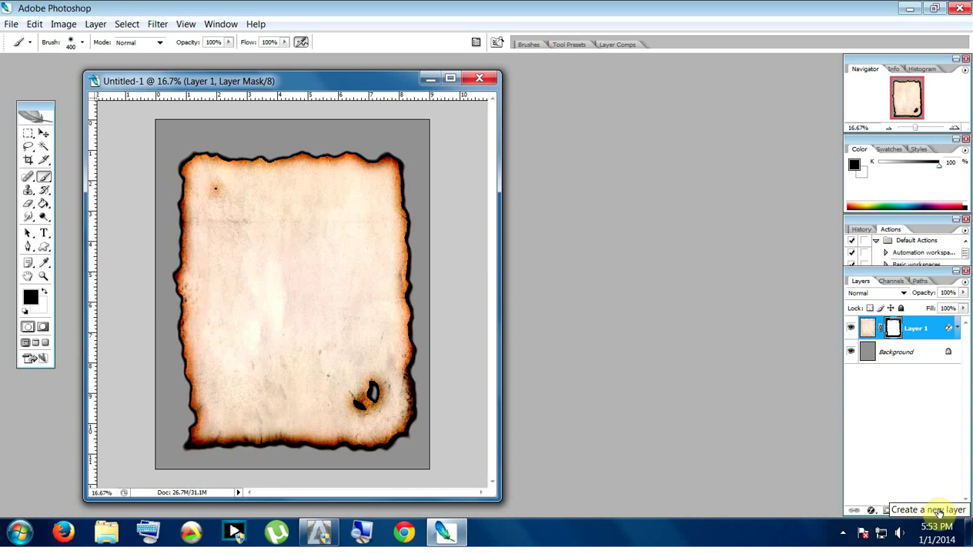
Add Layer 2 and set a pale peach foreground with a red background colour.
{"action": "left_click", "coordinate": [935, 512]}
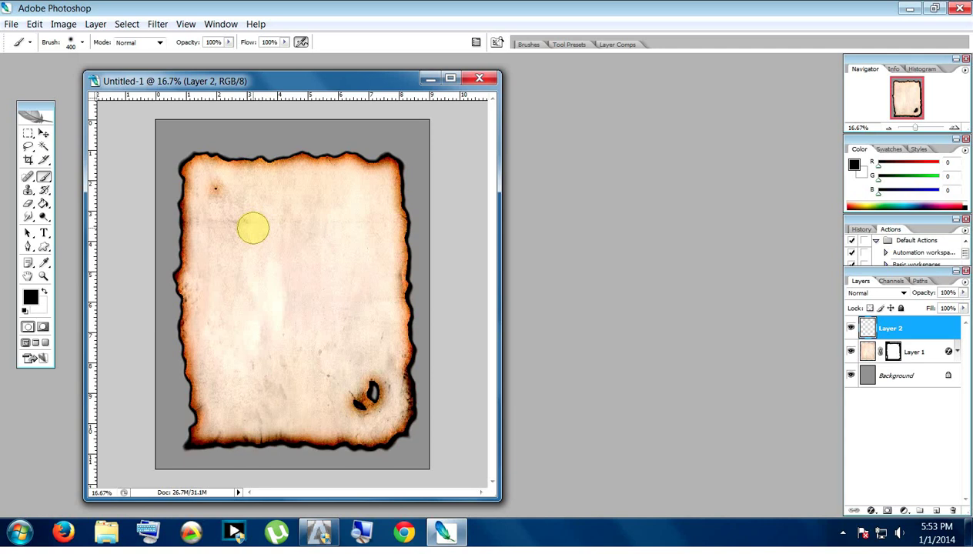
{"action": "left_click", "coordinate": [34, 298]}
{"action": "left_click", "coordinate": [693, 320]}
{"action": "left_click", "coordinate": [832, 302]}
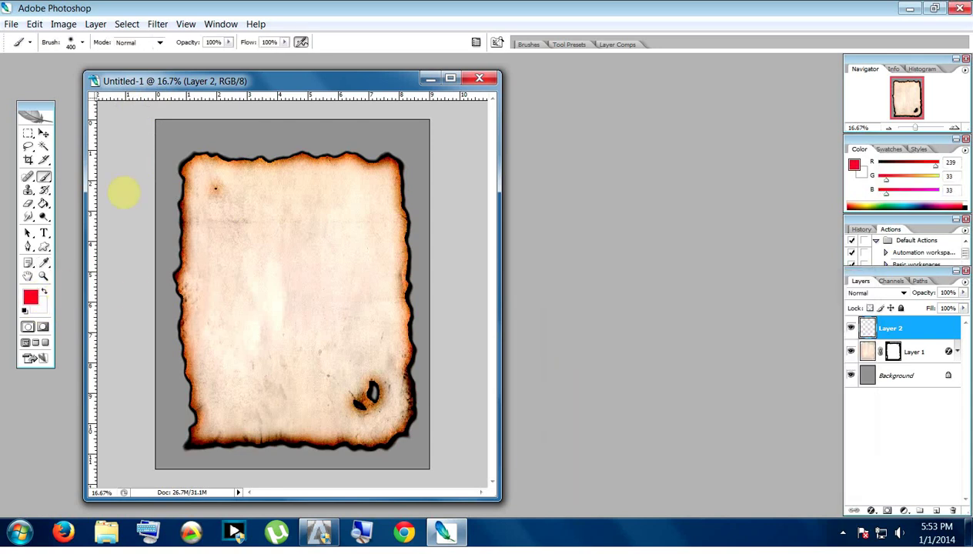
{"action": "left_click", "coordinate": [45, 293]}
{"action": "left_click", "coordinate": [32, 297]}
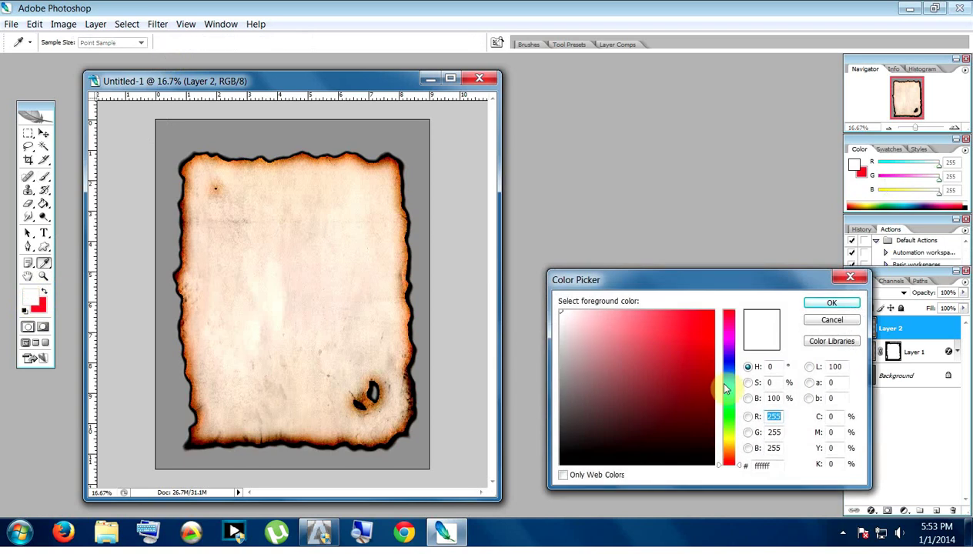
{"action": "left_click", "coordinate": [655, 364]}
{"action": "left_click", "coordinate": [724, 447]}
{"action": "left_click_drag", "start_coordinate": [687, 374], "coordinate": [651, 306]}
{"action": "left_click", "coordinate": [832, 302]}
Apply Filter > Render > Clouds to fill Layer 2 with red and peach clouds.
{"action": "key", "text": "b"}
{"action": "left_click", "coordinate": [157, 24]}
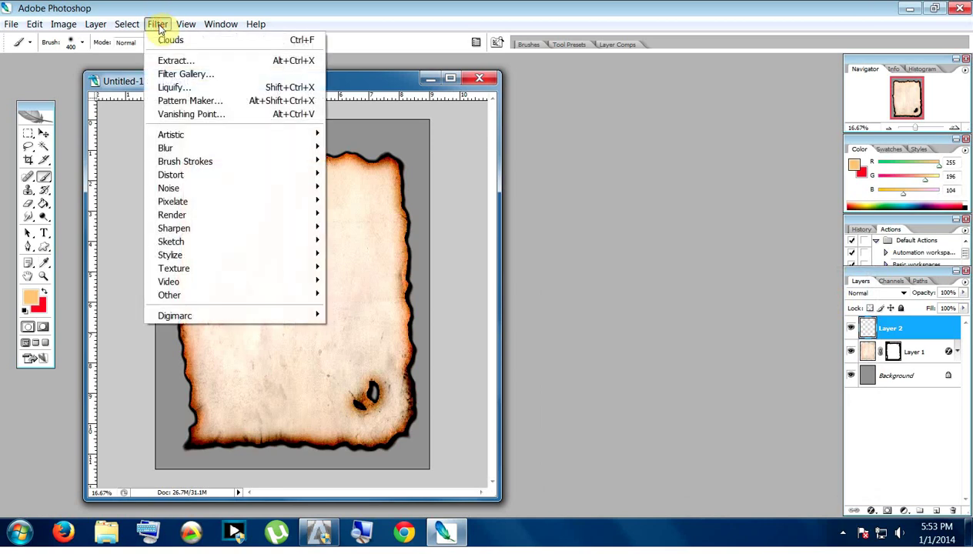
{"action": "mouse_move", "coordinate": [300, 214]}
{"action": "left_click", "coordinate": [350, 214]}
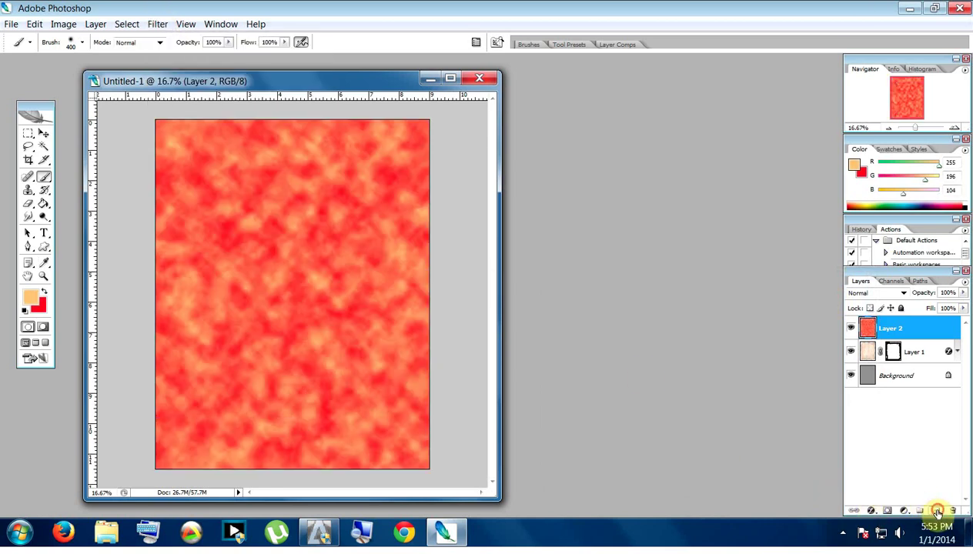
Add Layer 3, set dark red and bright yellow colours, and render Clouds on it.
{"action": "left_click", "coordinate": [938, 512]}
{"action": "left_click", "coordinate": [36, 300]}
{"action": "mouse_move", "coordinate": [729, 428]}
{"action": "left_mouse_down"}
{"action": "mouse_move", "coordinate": [739, 451]}
{"action": "mouse_move", "coordinate": [729, 446]}
{"action": "left_mouse_up"}
{"action": "left_click", "coordinate": [714, 311]}
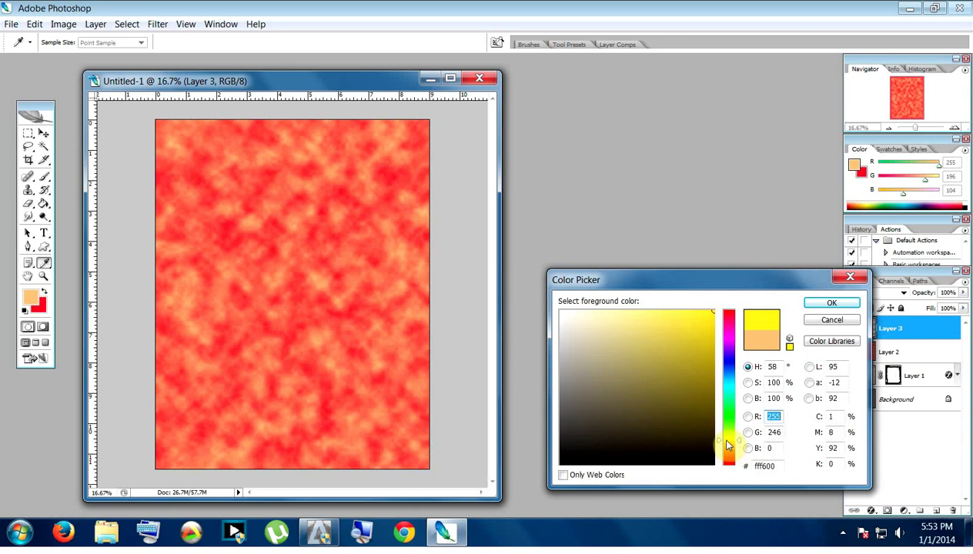
{"action": "left_click", "coordinate": [832, 306]}
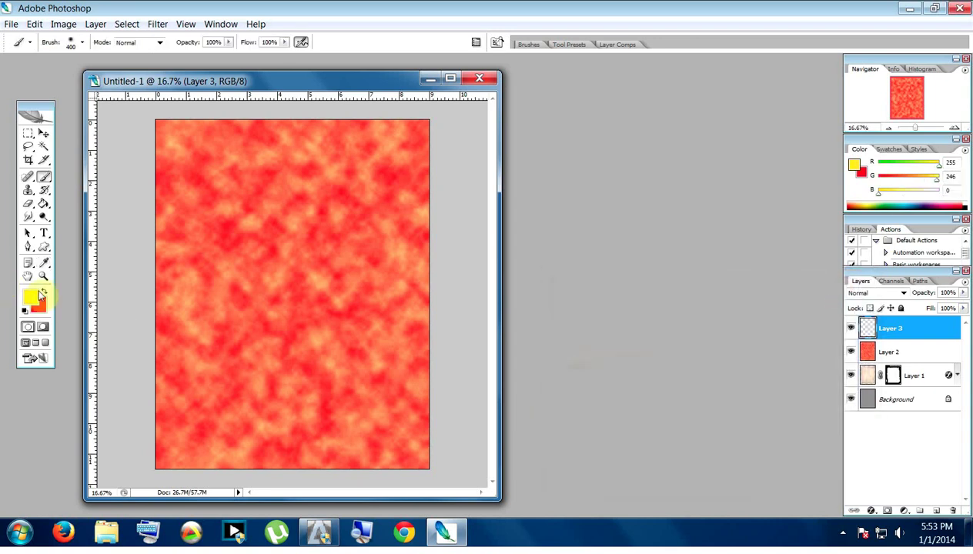
{"action": "left_click", "coordinate": [47, 293]}
{"action": "left_click", "coordinate": [31, 297]}
{"action": "left_click", "coordinate": [663, 420]}
{"action": "left_click", "coordinate": [832, 303]}
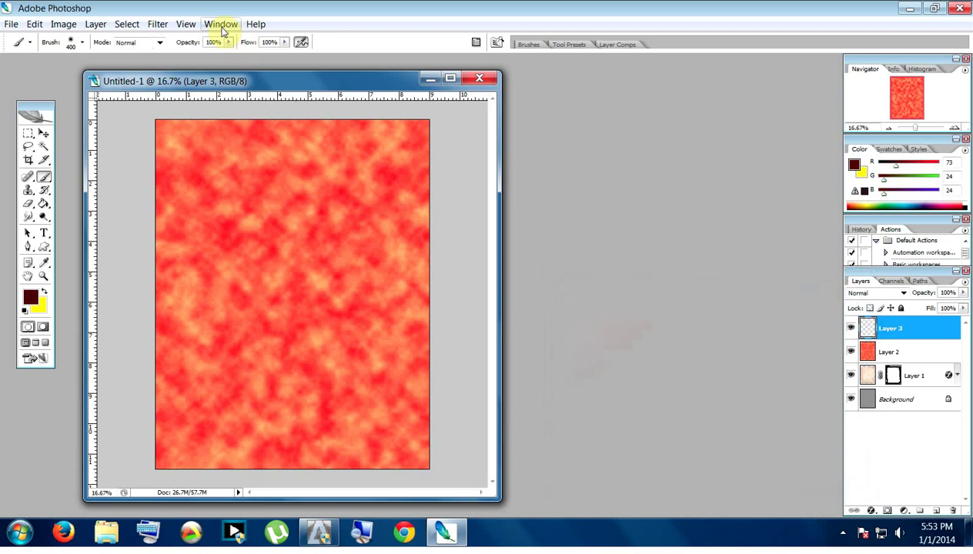
{"action": "left_click", "coordinate": [157, 23]}
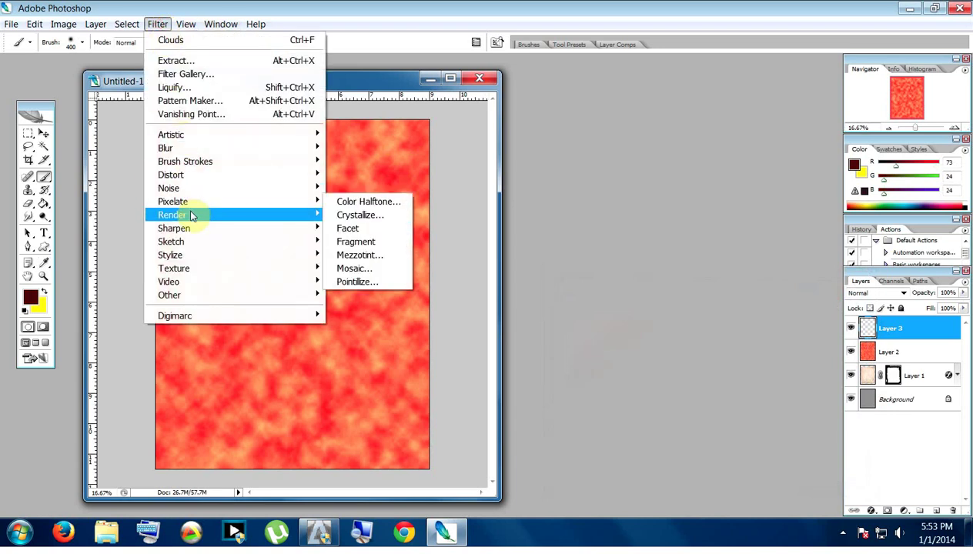
{"action": "left_click", "coordinate": [356, 215]}
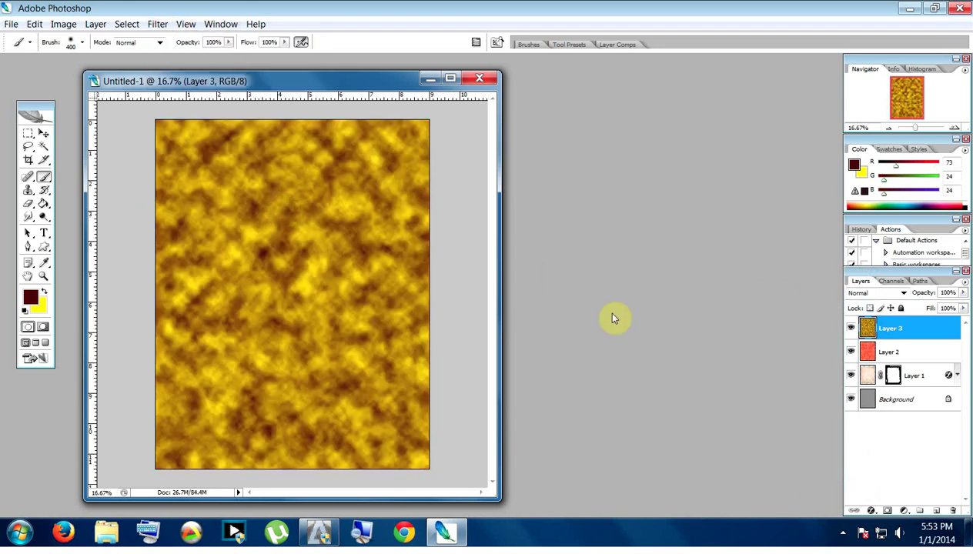
Change the foreground to #BD2525 red and re-render the red-and-yellow Clouds.
{"action": "left_click", "coordinate": [28, 297]}
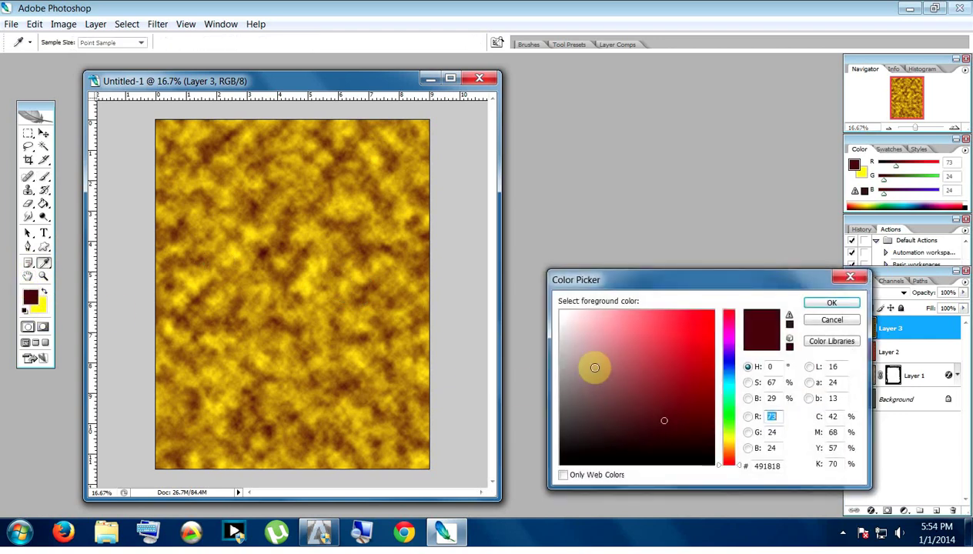
{"action": "left_click_drag", "start_coordinate": [616, 361], "coordinate": [684, 350]}
{"action": "left_click", "coordinate": [832, 303]}
{"action": "key", "text": "b"}
{"action": "left_click", "coordinate": [154, 24]}
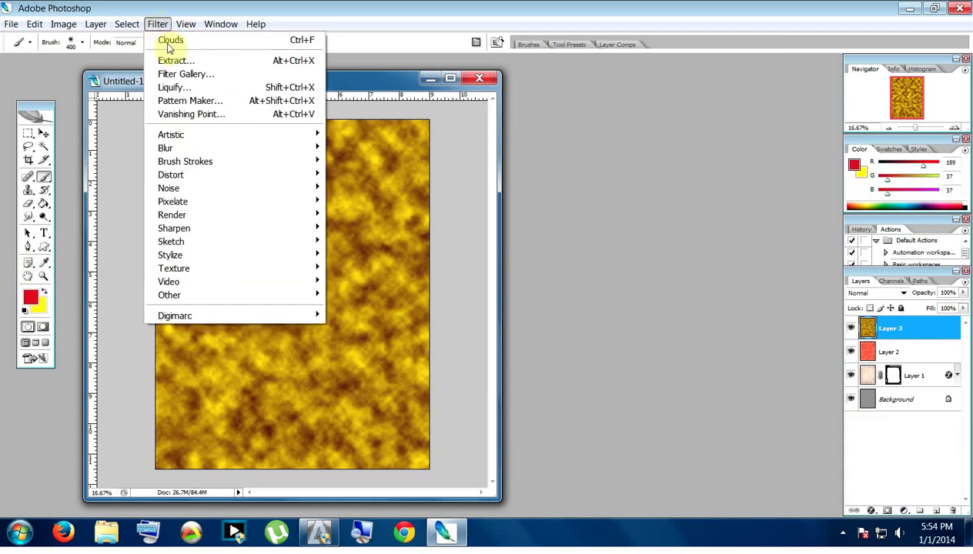
{"action": "mouse_move", "coordinate": [185, 217]}
{"action": "left_click", "coordinate": [373, 215]}
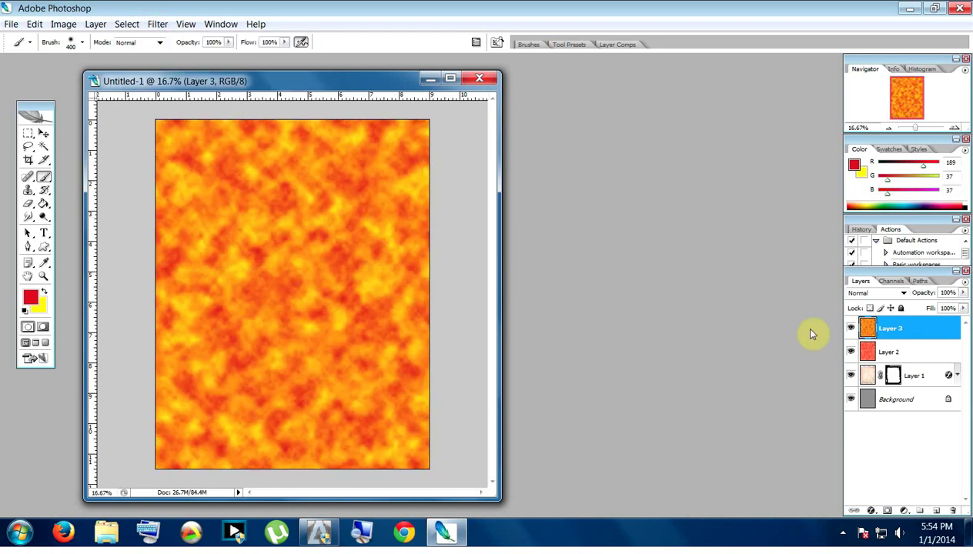
Set Layer 3's blend mode to Linear Light over the red Layer 2.
{"action": "left_click", "coordinate": [852, 328]}
{"action": "left_click", "coordinate": [853, 328]}
{"action": "left_click", "coordinate": [895, 295]}
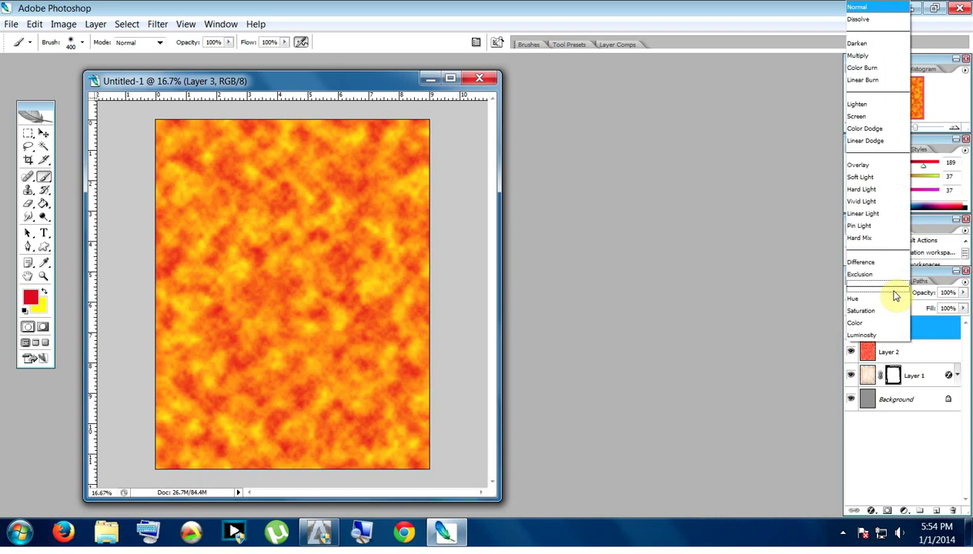
{"action": "left_click", "coordinate": [876, 277]}
{"action": "key", "text": "Up"}
{"action": "key", "text": "Up"}
{"action": "key", "text": "Up"}
{"action": "key", "text": "Up"}
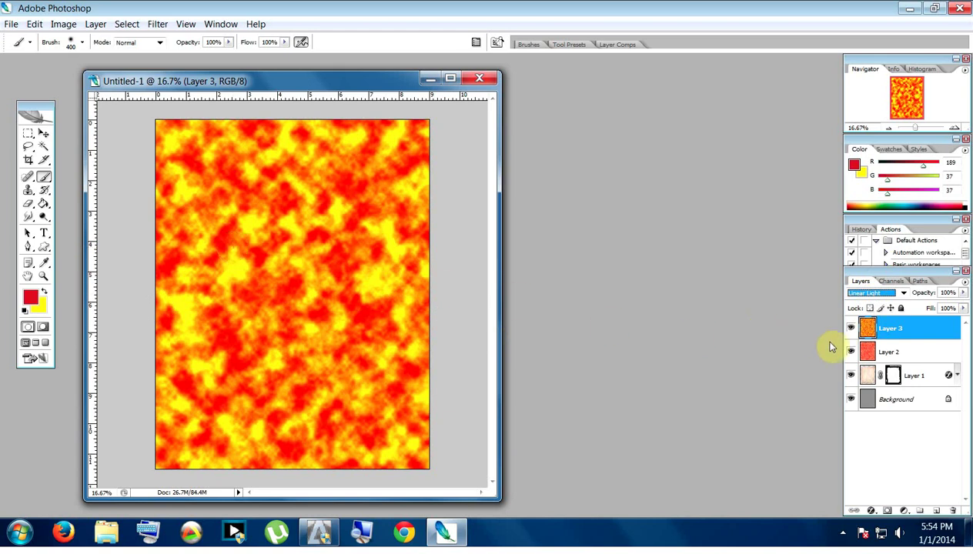
Merge Layer 2 and Layer 3 into one layer and name it LAVA.
{"action": "left_click", "coordinate": [913, 352], "text": "shift"}
{"action": "right_click", "coordinate": [913, 353]}
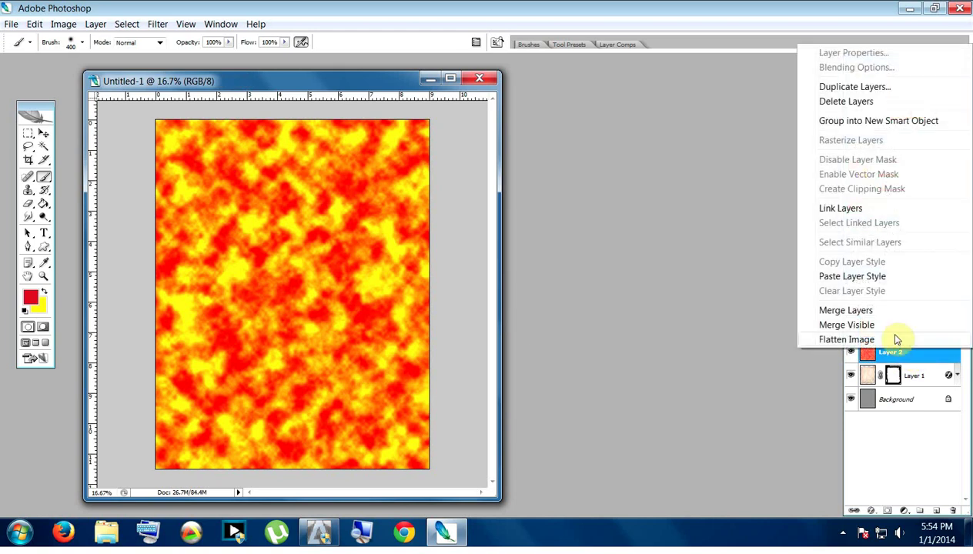
{"action": "left_click", "coordinate": [874, 312]}
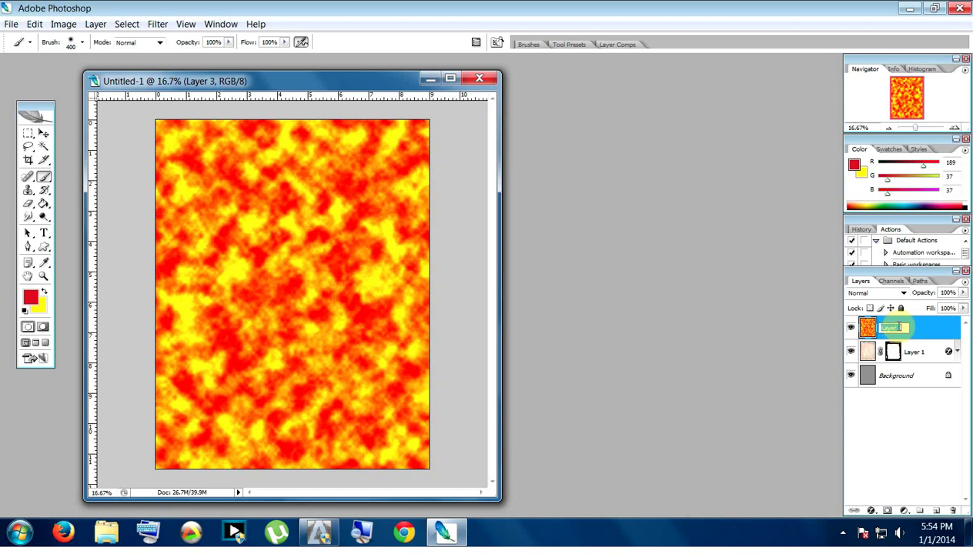
{"action": "type", "text": "LAVA"}
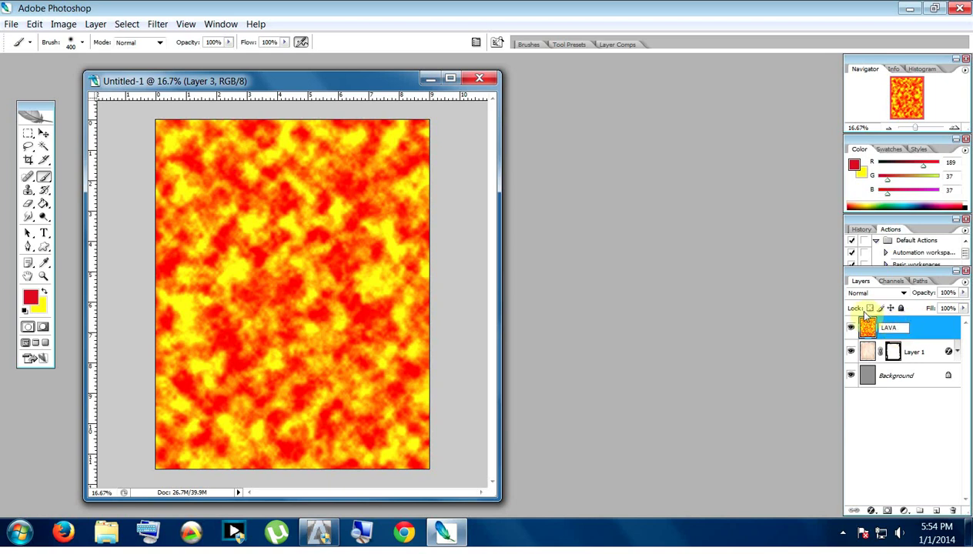
{"action": "left_click", "coordinate": [798, 331]}
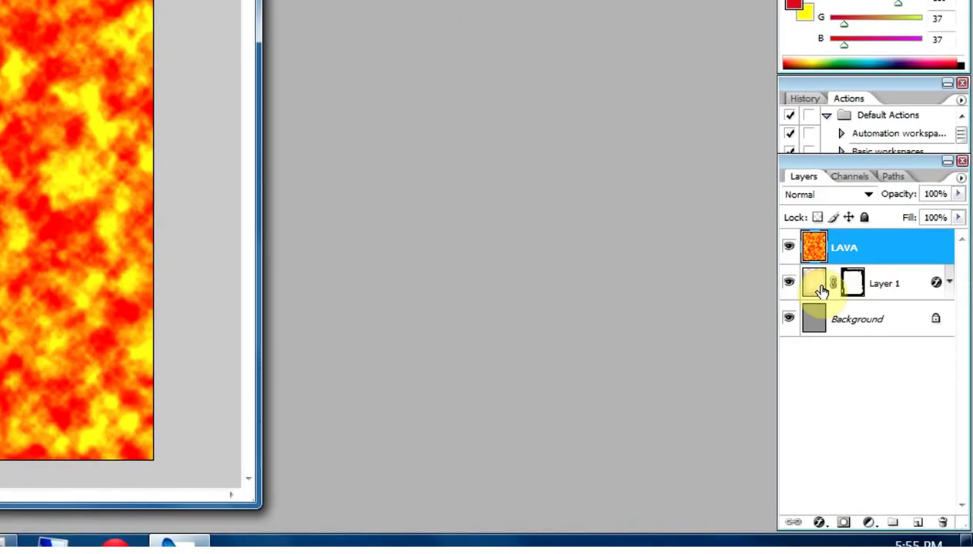
Duplicate the parchment Layer 1 twice.
{"action": "left_click", "coordinate": [868, 354]}
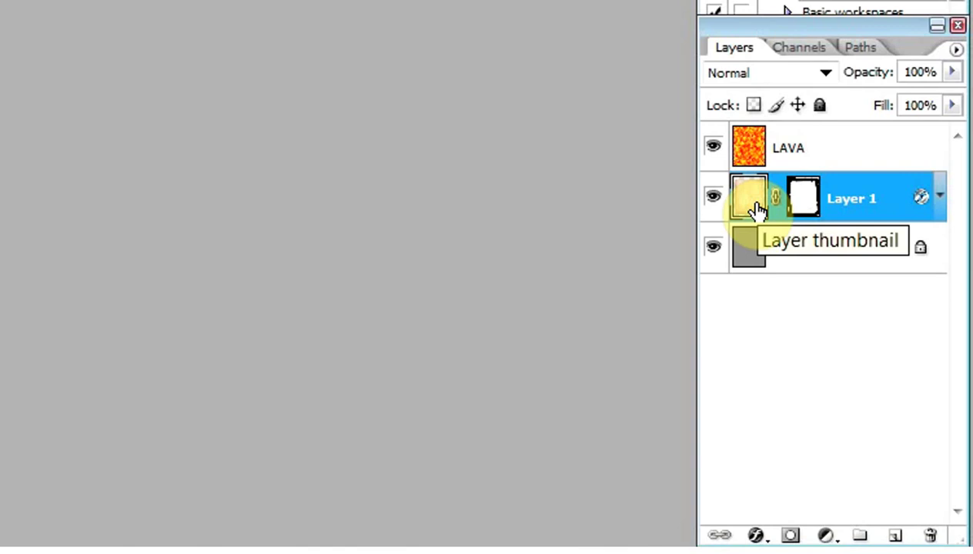
{"action": "left_click", "coordinate": [753, 199]}
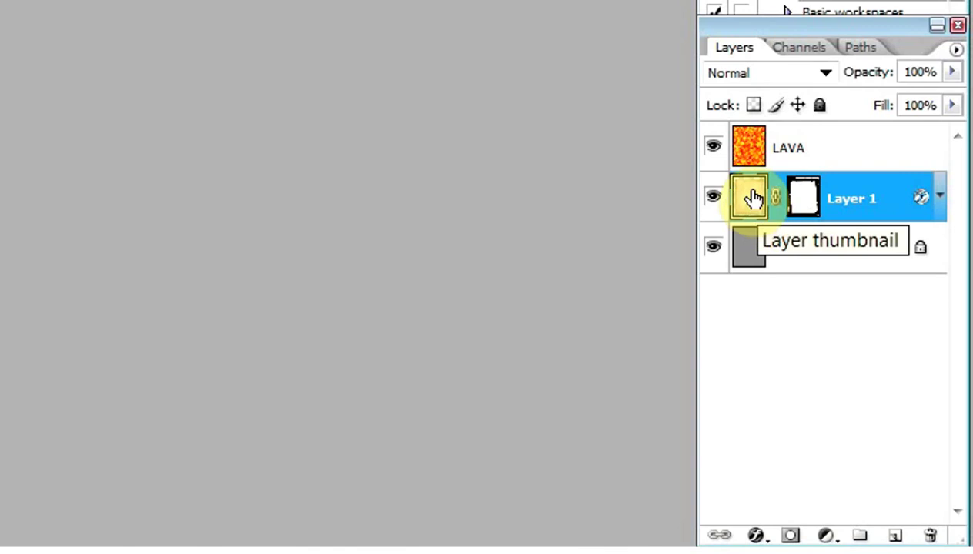
{"action": "left_click_drag", "start_coordinate": [753, 199], "coordinate": [895, 535]}
{"action": "left_click_drag", "start_coordinate": [743, 209], "coordinate": [898, 534]}
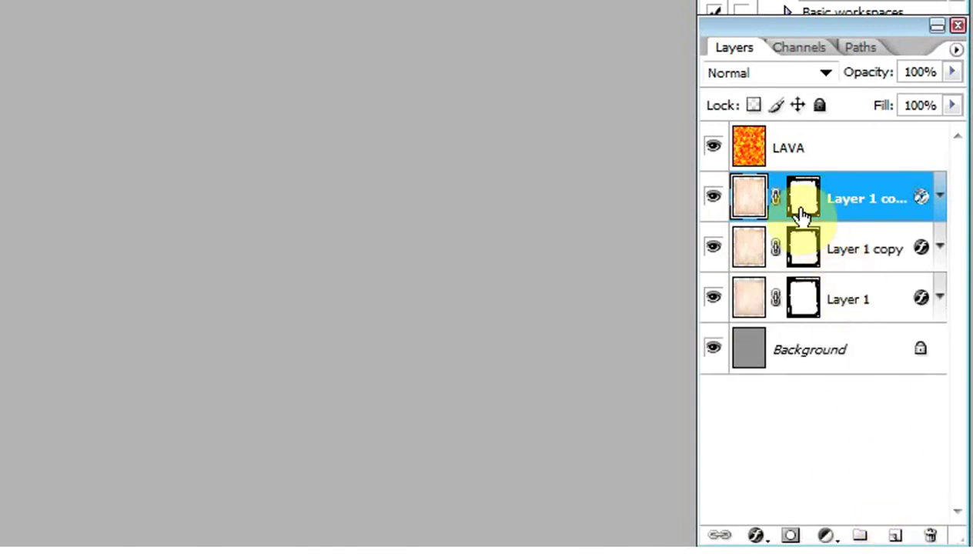
Merge a new empty layer with the top parchment copy into Layer 2 and give it a blank mask.
{"action": "left_click", "coordinate": [893, 537]}
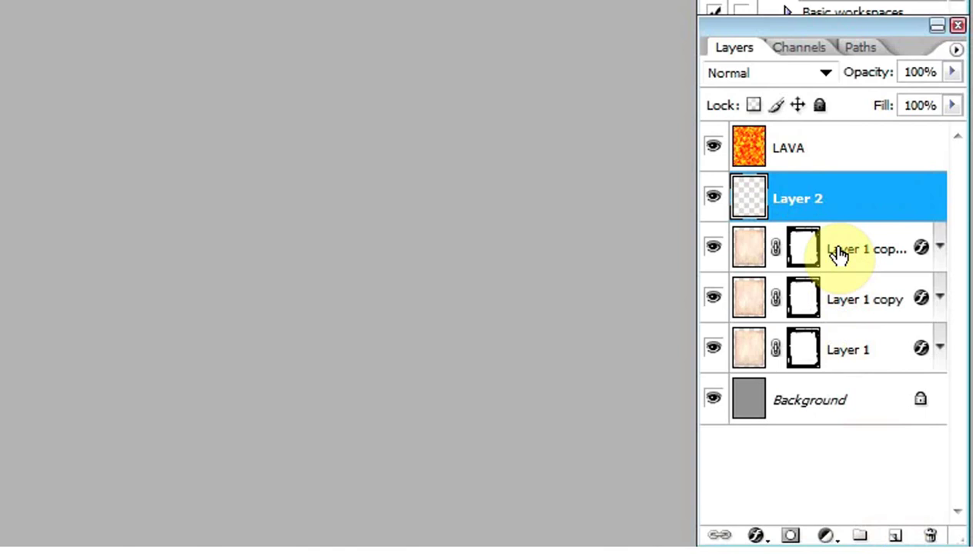
{"action": "left_click", "coordinate": [759, 258], "text": "shift"}
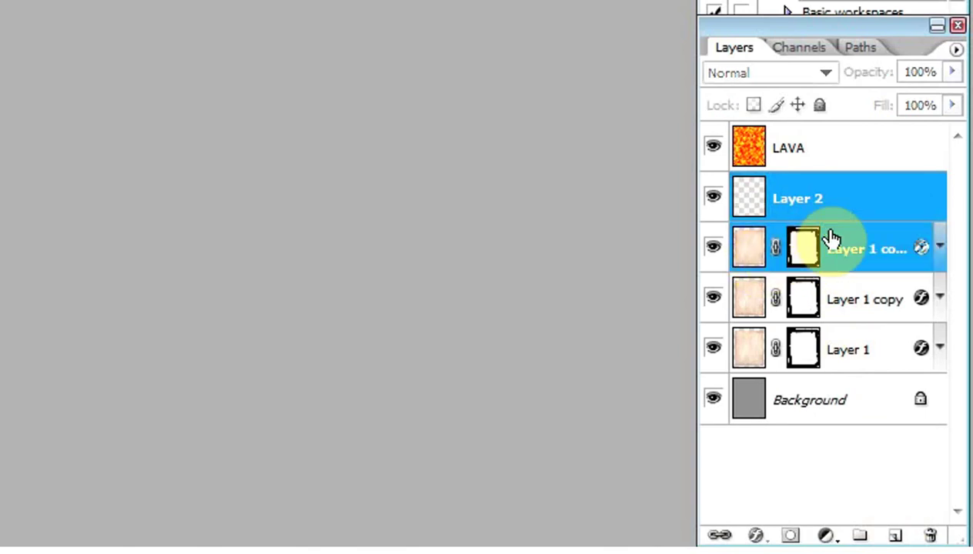
{"action": "right_click", "coordinate": [866, 223]}
{"action": "left_click", "coordinate": [792, 134]}
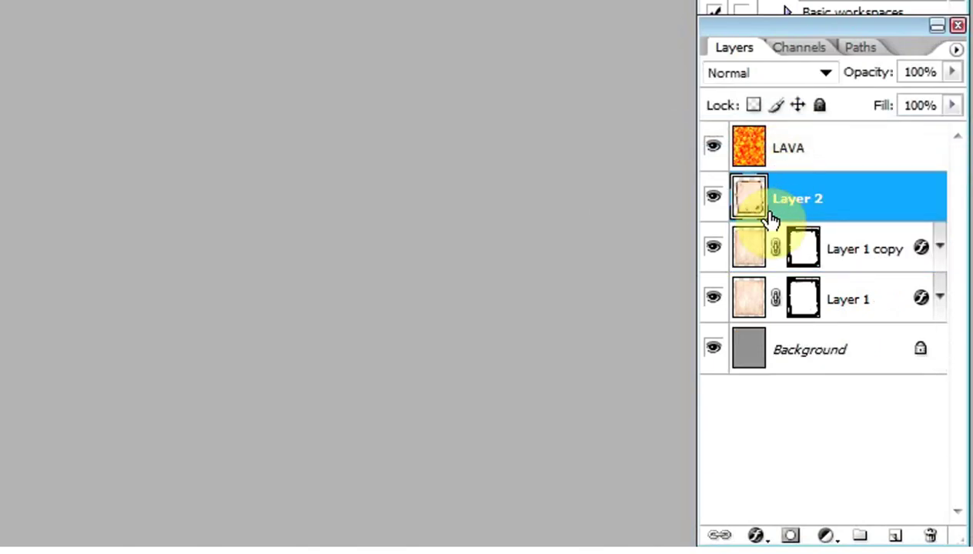
{"action": "left_click", "coordinate": [793, 536]}
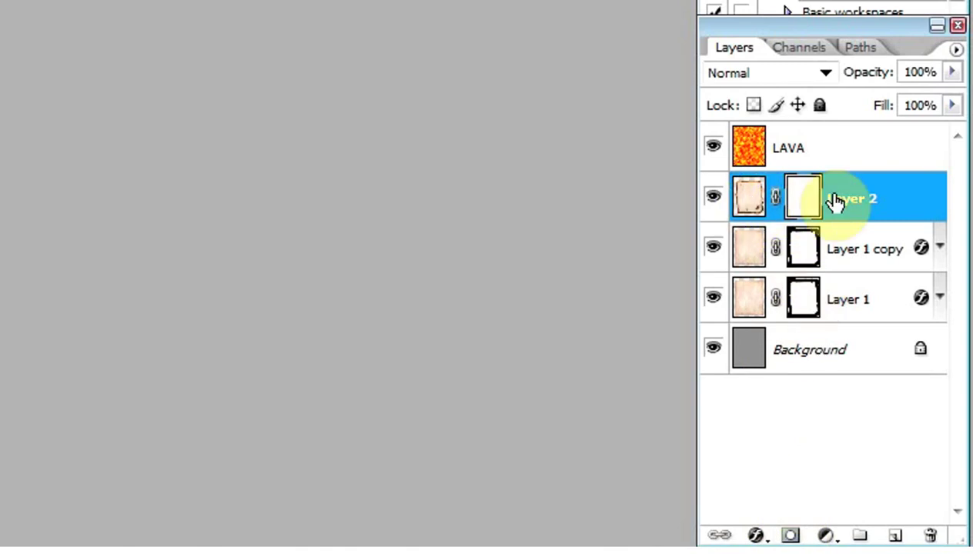
Move the LAVA layer down to sit just above Layer 1.
{"action": "left_click", "coordinate": [758, 198]}
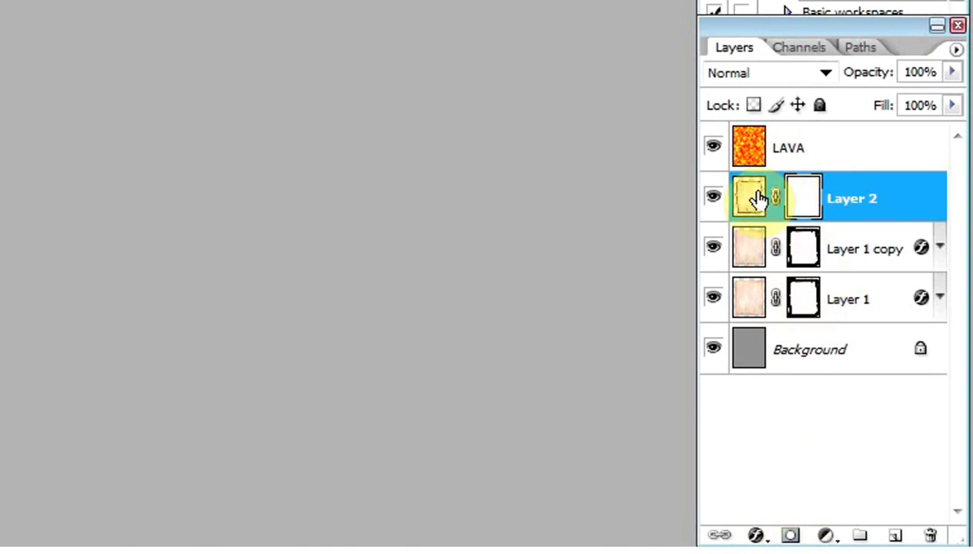
{"action": "left_click", "coordinate": [751, 146]}
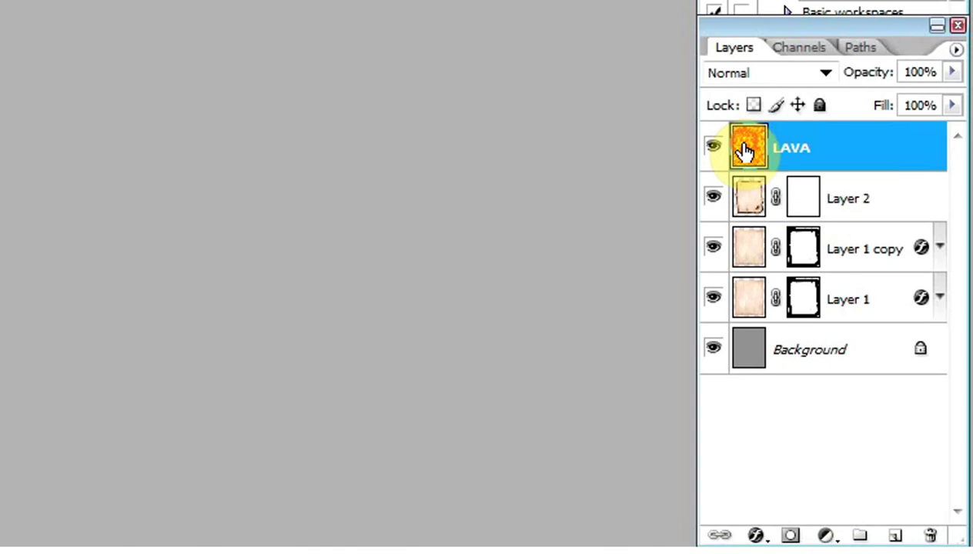
{"action": "left_click_drag", "start_coordinate": [747, 150], "coordinate": [786, 276]}
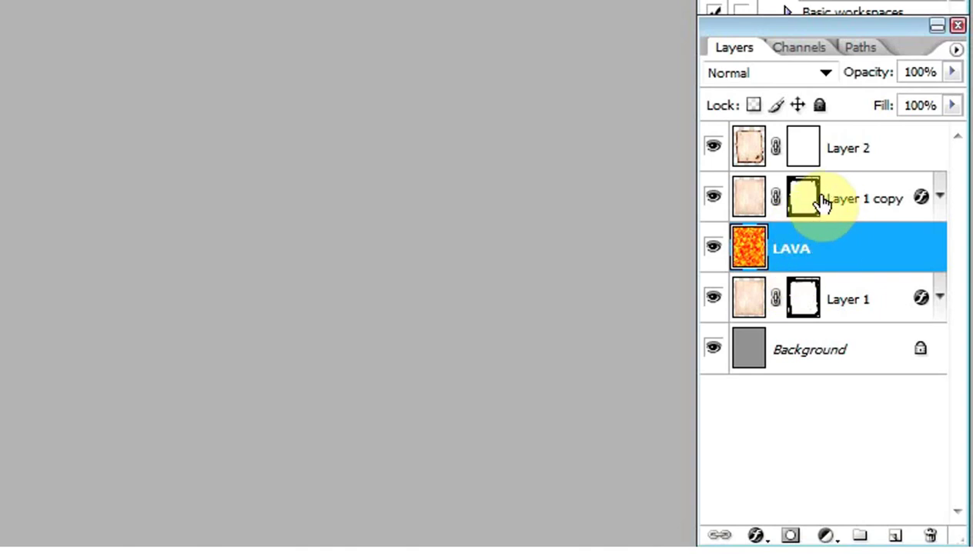
Clip Layer 1 copy to the LAVA layer.
{"action": "left_click", "coordinate": [838, 199]}
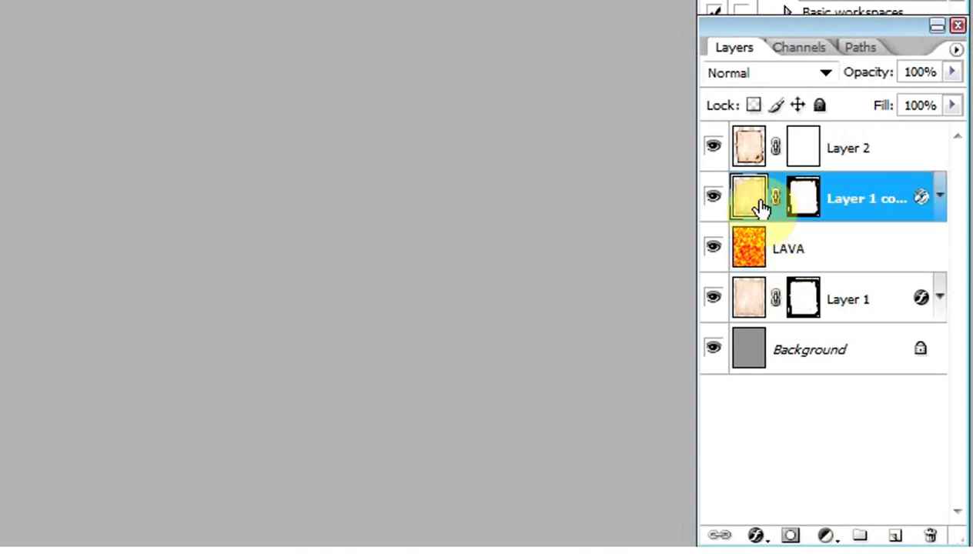
{"action": "left_click_drag", "start_coordinate": [761, 207], "coordinate": [863, 221]}
{"action": "left_click", "coordinate": [863, 221], "text": "alt"}
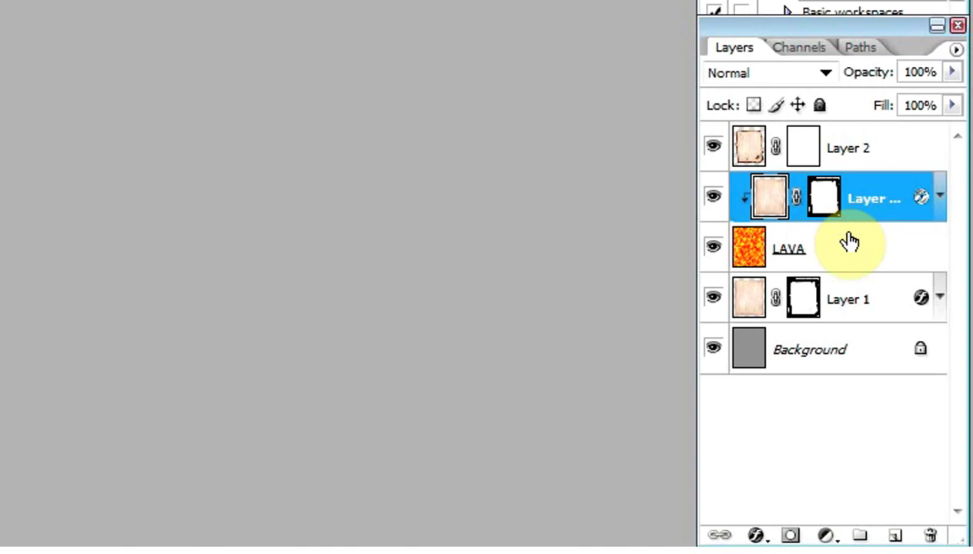
Set LAVA's blend mode to Color Dodge and load Layer 1's mask outline as a selection.
{"action": "left_click", "coordinate": [758, 254]}
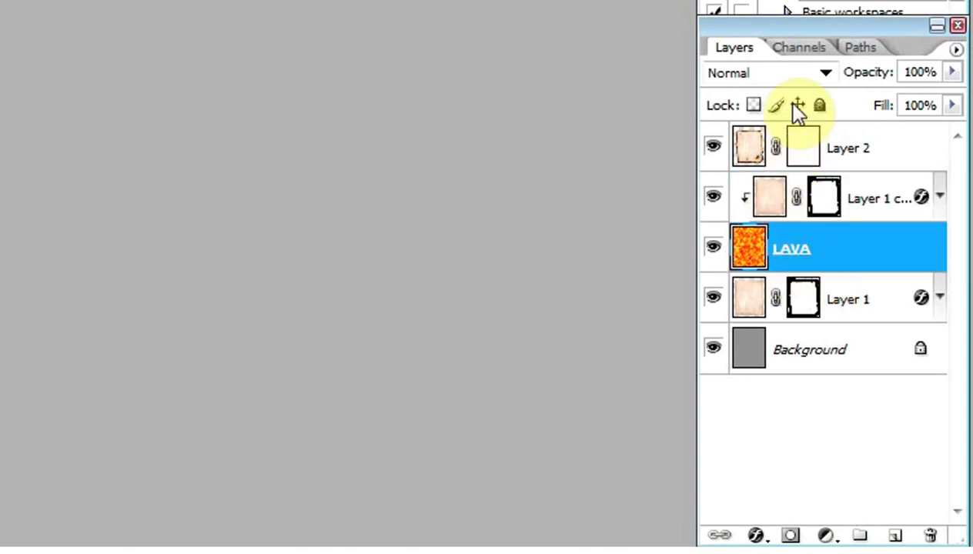
{"action": "left_click", "coordinate": [824, 73]}
{"action": "key", "text": "shift+alt+d"}
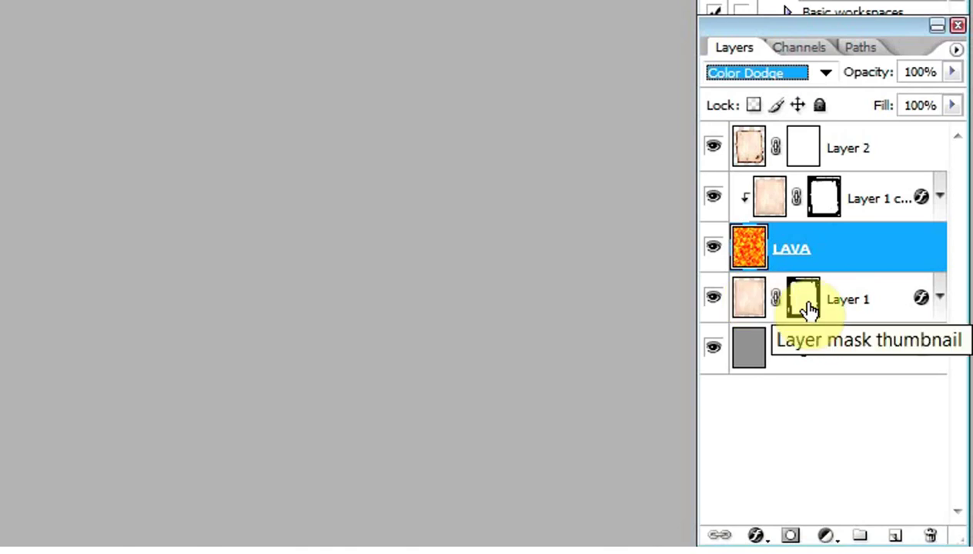
{"action": "left_click", "coordinate": [804, 301]}
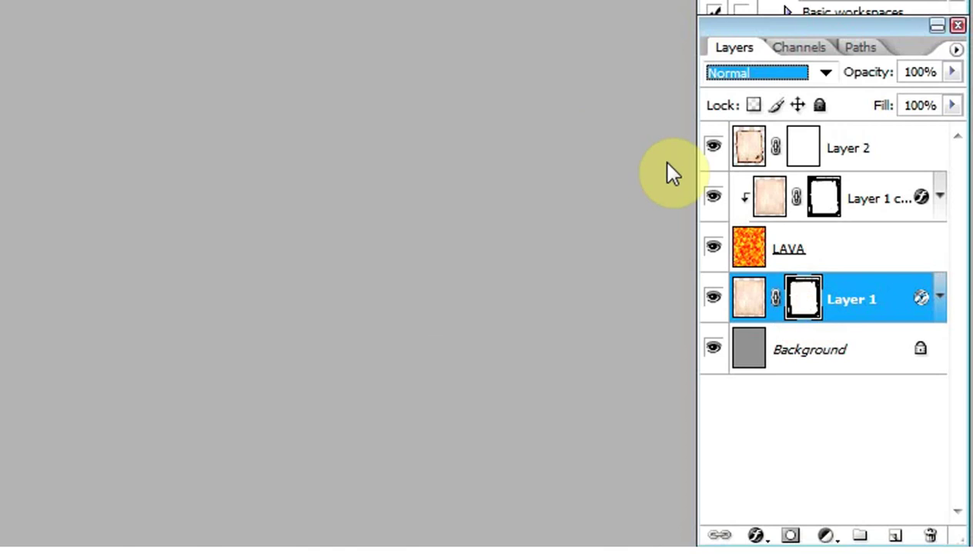
{"action": "left_click", "coordinate": [826, 262]}
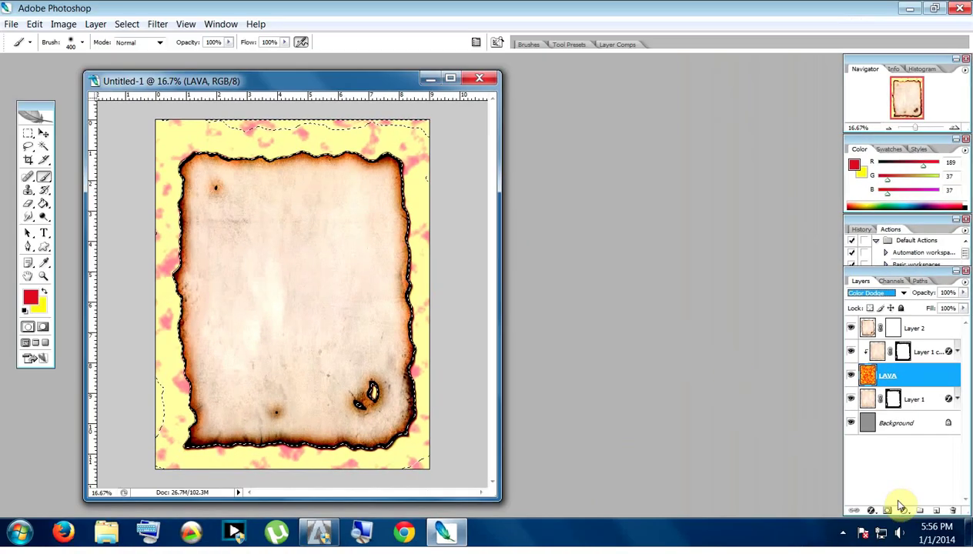
Mask LAVA from the selection and paint out stray lava along the top, right, bottom and left edges.
{"action": "left_click", "coordinate": [887, 510]}
{"action": "mouse_move", "coordinate": [235, 130]}
{"action": "left_mouse_down"}
{"action": "mouse_move", "coordinate": [274, 117]}
{"action": "mouse_move", "coordinate": [179, 127]}
{"action": "mouse_move", "coordinate": [331, 128]}
{"action": "left_mouse_up"}
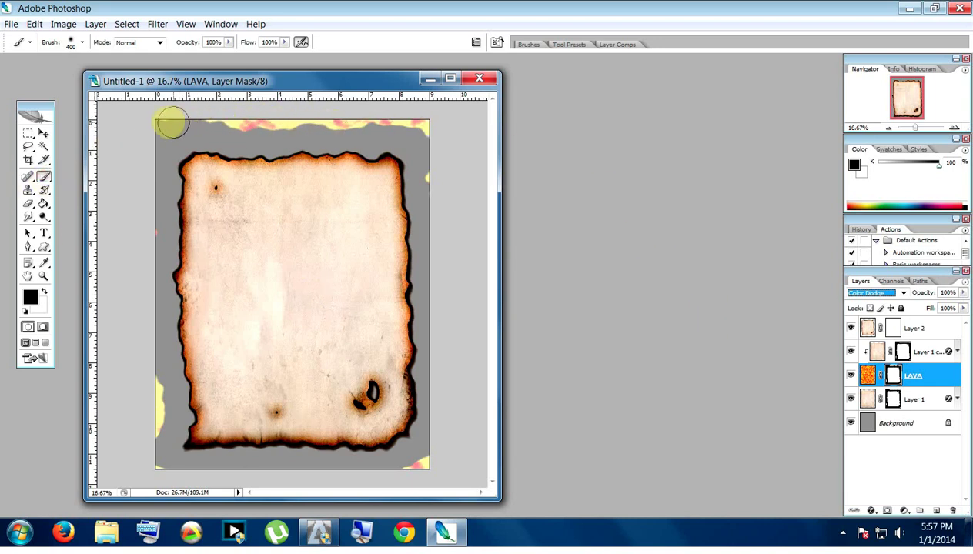
{"action": "left_click_drag", "start_coordinate": [169, 123], "coordinate": [201, 113]}
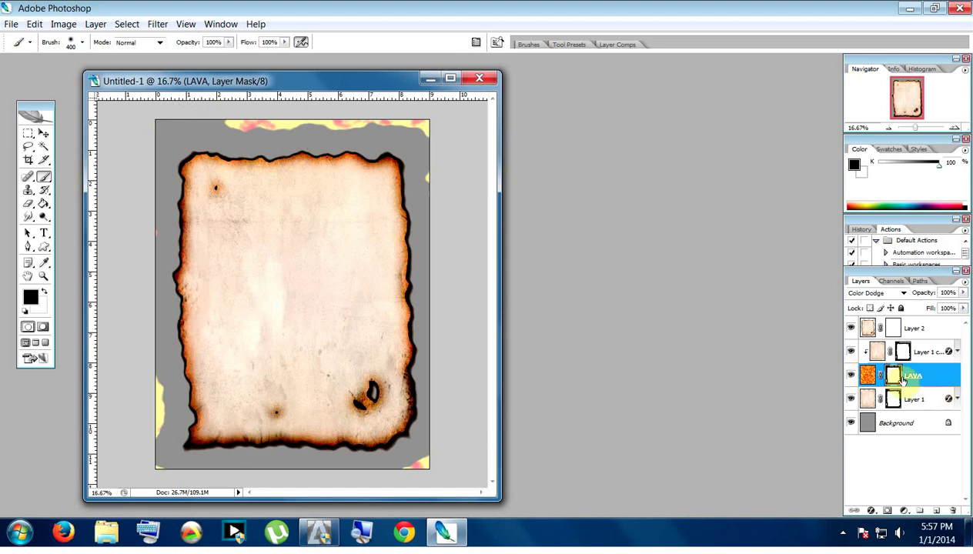
{"action": "mouse_move", "coordinate": [265, 117]}
{"action": "left_mouse_down"}
{"action": "mouse_move", "coordinate": [423, 123]}
{"action": "mouse_move", "coordinate": [441, 150]}
{"action": "mouse_move", "coordinate": [435, 189]}
{"action": "left_mouse_up"}
{"action": "mouse_move", "coordinate": [437, 439]}
{"action": "left_mouse_down"}
{"action": "mouse_move", "coordinate": [422, 482]}
{"action": "mouse_move", "coordinate": [426, 466]}
{"action": "mouse_move", "coordinate": [203, 477]}
{"action": "mouse_move", "coordinate": [148, 426]}
{"action": "left_mouse_up"}
{"action": "left_click_drag", "start_coordinate": [157, 379], "coordinate": [162, 461]}
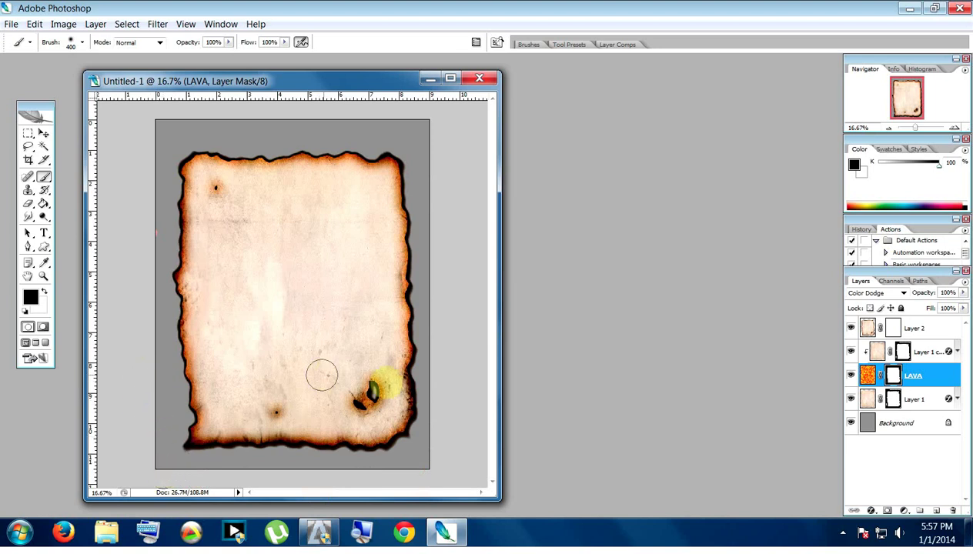
Make Layer 2 visible again and target its mask for painting.
{"action": "left_click", "coordinate": [851, 329]}
{"action": "left_click", "coordinate": [851, 329]}
{"action": "left_click", "coordinate": [852, 329]}
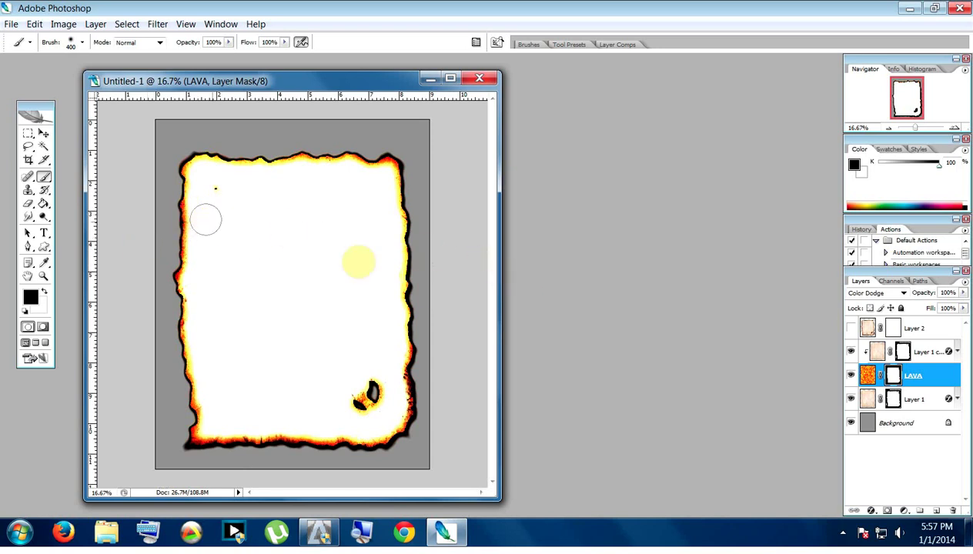
{"action": "left_click", "coordinate": [851, 328]}
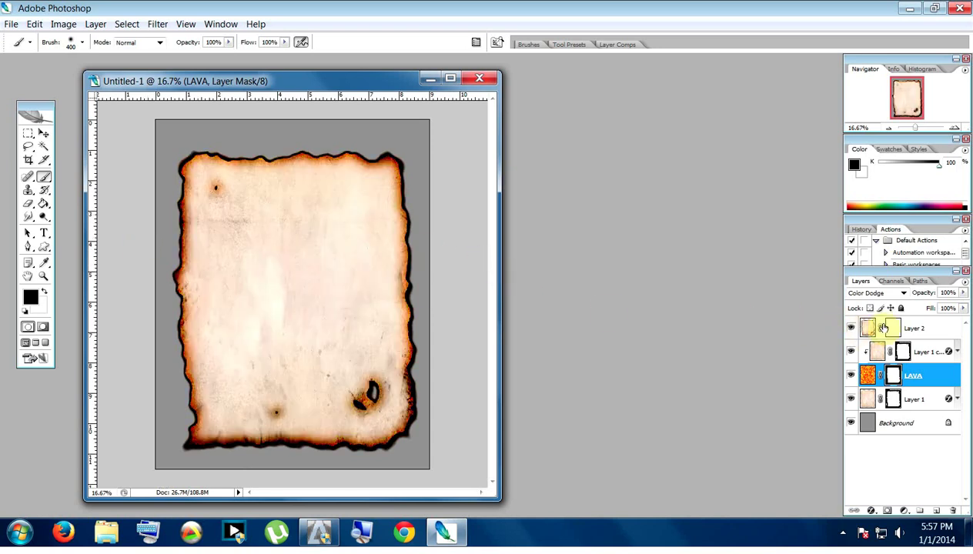
{"action": "left_click", "coordinate": [894, 330]}
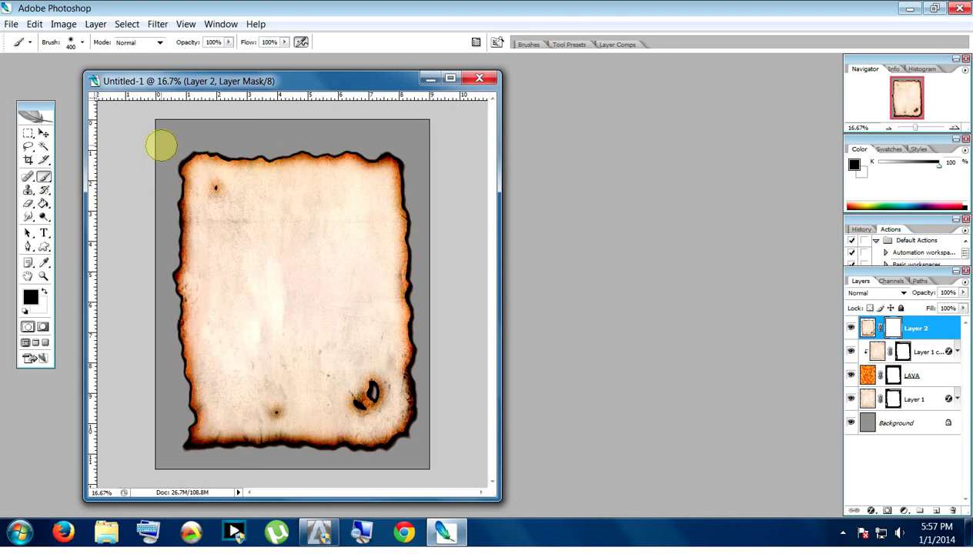
With a 0% hardness, 400 px brush, reveal the glow along the mask's upper-left edge.
{"action": "left_click", "coordinate": [82, 42]}
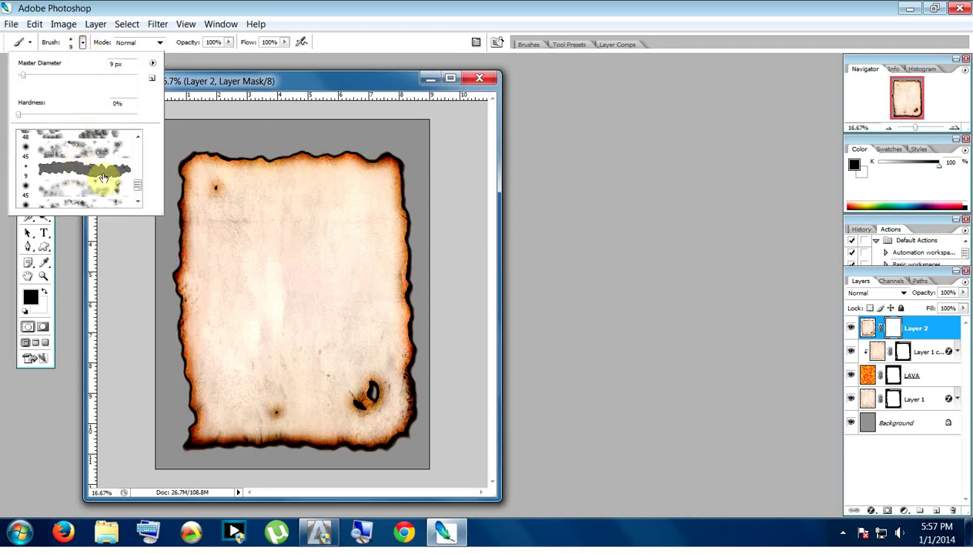
{"action": "left_click_drag", "start_coordinate": [135, 184], "coordinate": [141, 132]}
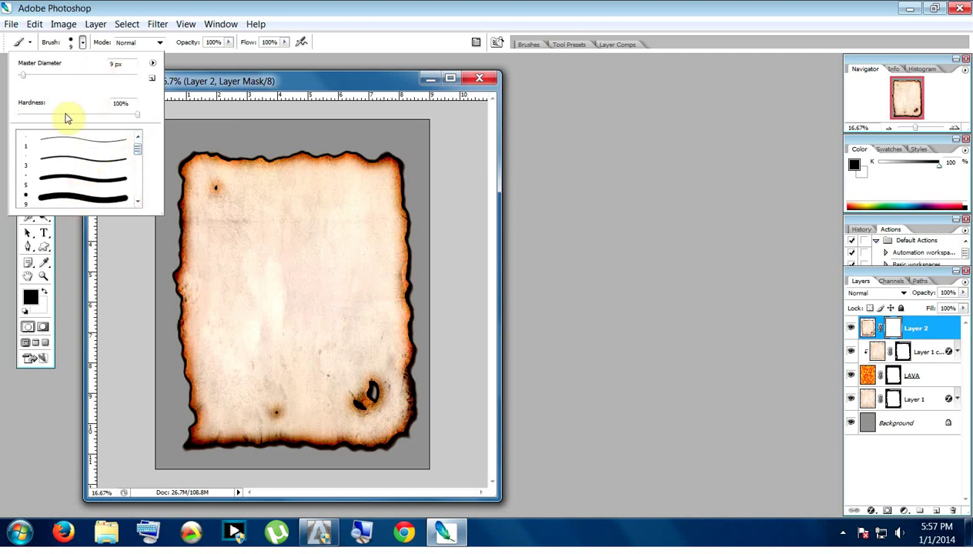
{"action": "left_click_drag", "start_coordinate": [56, 116], "coordinate": [5, 114]}
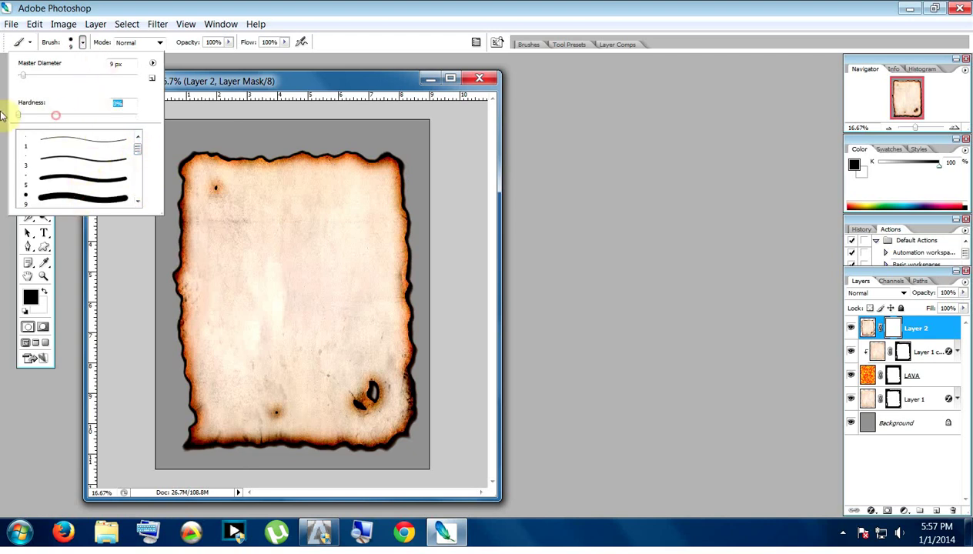
{"action": "left_click", "coordinate": [83, 44]}
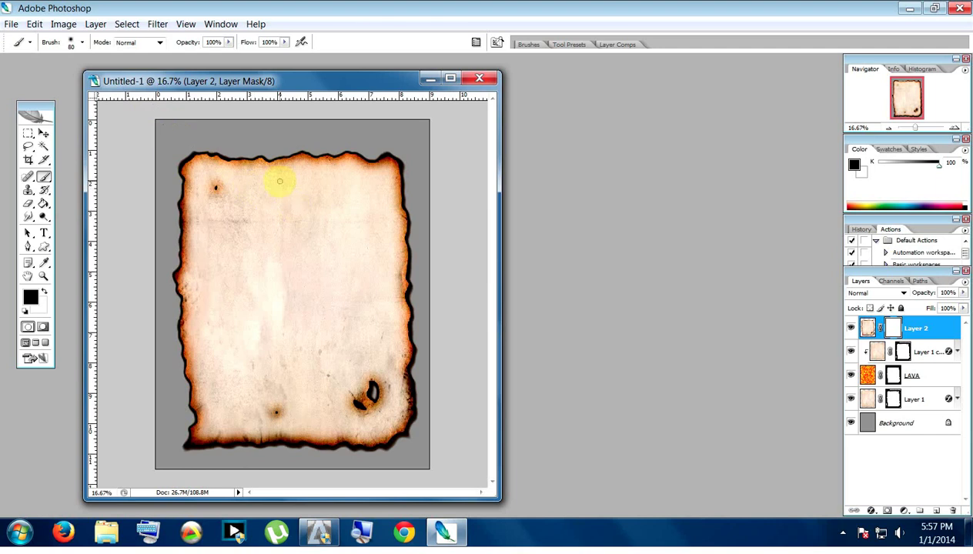
{"action": "key", "text": "bracketright"}
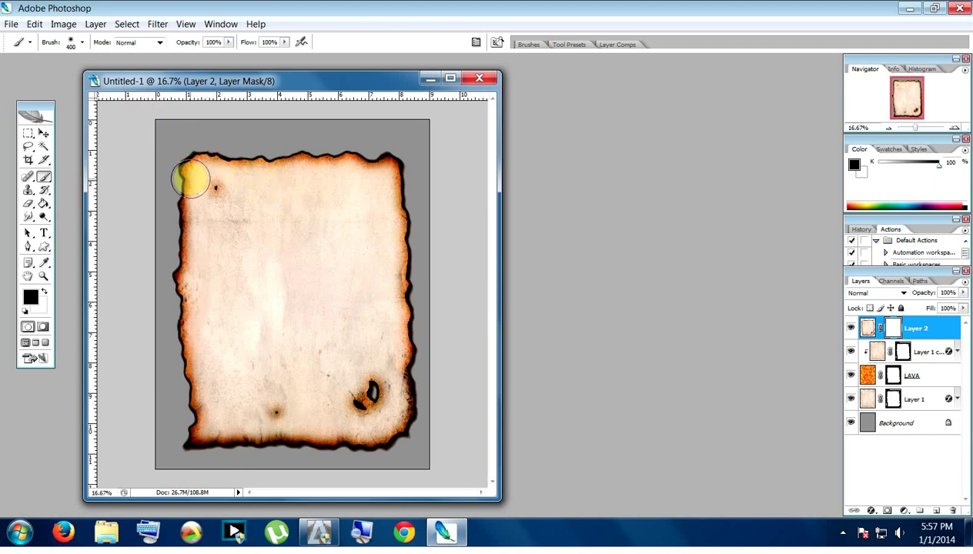
{"action": "mouse_move", "coordinate": [180, 167]}
{"action": "left_mouse_down"}
{"action": "mouse_move", "coordinate": [163, 240]}
{"action": "mouse_move", "coordinate": [217, 158]}
{"action": "mouse_move", "coordinate": [252, 148]}
{"action": "mouse_move", "coordinate": [359, 154]}
{"action": "mouse_move", "coordinate": [419, 215]}
{"action": "mouse_move", "coordinate": [424, 296]}
{"action": "mouse_move", "coordinate": [411, 351]}
{"action": "mouse_move", "coordinate": [274, 374]}
{"action": "mouse_move", "coordinate": [181, 347]}
{"action": "mouse_move", "coordinate": [229, 372]}
{"action": "mouse_move", "coordinate": [370, 394]}
{"action": "mouse_move", "coordinate": [371, 422]}
{"action": "mouse_move", "coordinate": [246, 447]}
{"action": "mouse_move", "coordinate": [185, 434]}
{"action": "mouse_move", "coordinate": [372, 445]}
{"action": "mouse_move", "coordinate": [404, 437]}
{"action": "mouse_move", "coordinate": [385, 240]}
{"action": "mouse_move", "coordinate": [405, 167]}
{"action": "mouse_move", "coordinate": [391, 157]}
{"action": "mouse_move", "coordinate": [288, 161]}
{"action": "mouse_move", "coordinate": [377, 157]}
{"action": "mouse_move", "coordinate": [324, 152]}
{"action": "mouse_move", "coordinate": [163, 191]}
{"action": "left_mouse_up"}
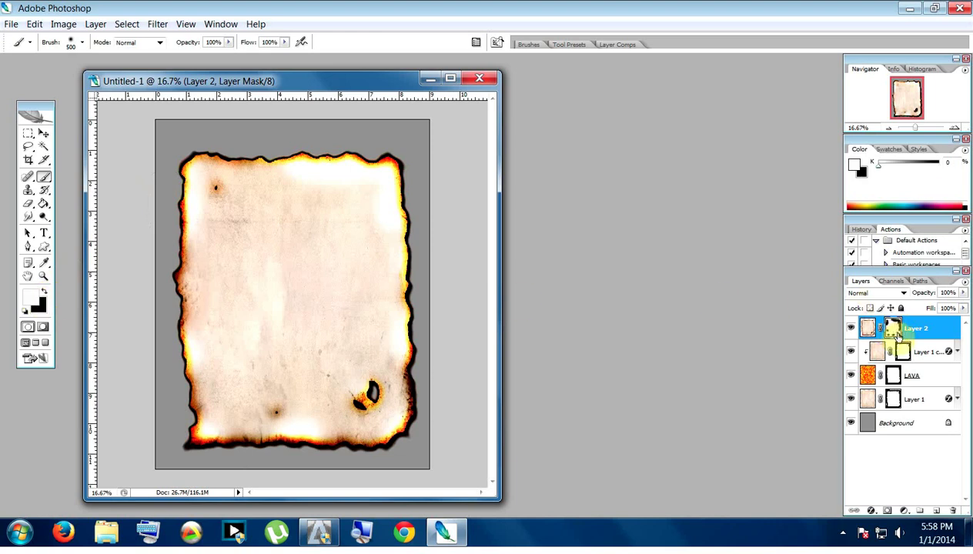
Paint Layer 2's mask across the lower part of the paper.
{"action": "left_click_drag", "start_coordinate": [316, 188], "coordinate": [331, 189]}
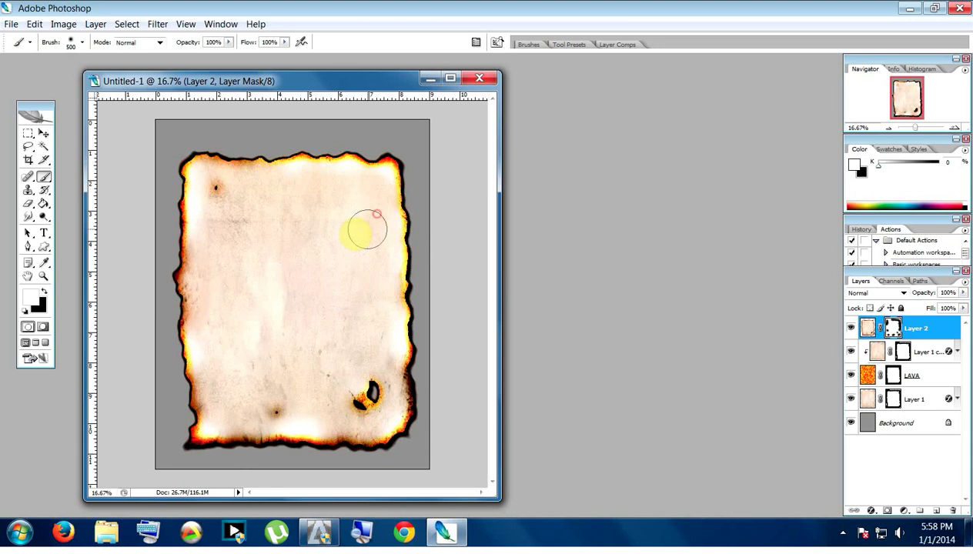
{"action": "left_click", "coordinate": [219, 213]}
{"action": "mouse_move", "coordinate": [241, 294]}
{"action": "left_mouse_down"}
{"action": "mouse_move", "coordinate": [207, 327]}
{"action": "mouse_move", "coordinate": [201, 358]}
{"action": "mouse_move", "coordinate": [224, 404]}
{"action": "mouse_move", "coordinate": [299, 411]}
{"action": "left_mouse_up"}
{"action": "left_click_drag", "start_coordinate": [228, 424], "coordinate": [253, 418]}
{"action": "mouse_move", "coordinate": [376, 351]}
{"action": "left_mouse_down"}
{"action": "mouse_move", "coordinate": [398, 321]}
{"action": "mouse_move", "coordinate": [382, 349]}
{"action": "left_mouse_up"}
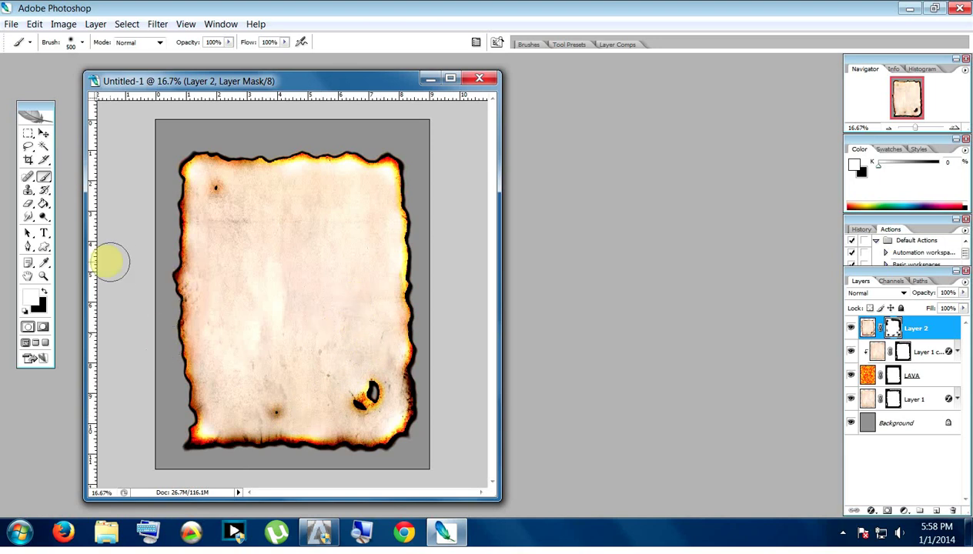
Soften the orange along the left edge in black, then rework it in white toward the top-left.
{"action": "left_click", "coordinate": [44, 291]}
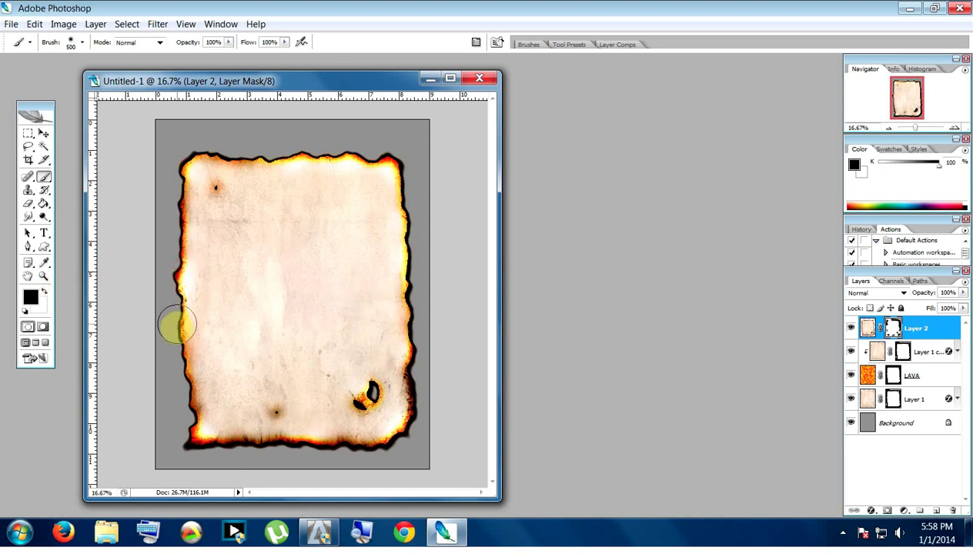
{"action": "mouse_move", "coordinate": [158, 284]}
{"action": "left_mouse_down"}
{"action": "mouse_move", "coordinate": [175, 186]}
{"action": "mouse_move", "coordinate": [175, 244]}
{"action": "left_mouse_up"}
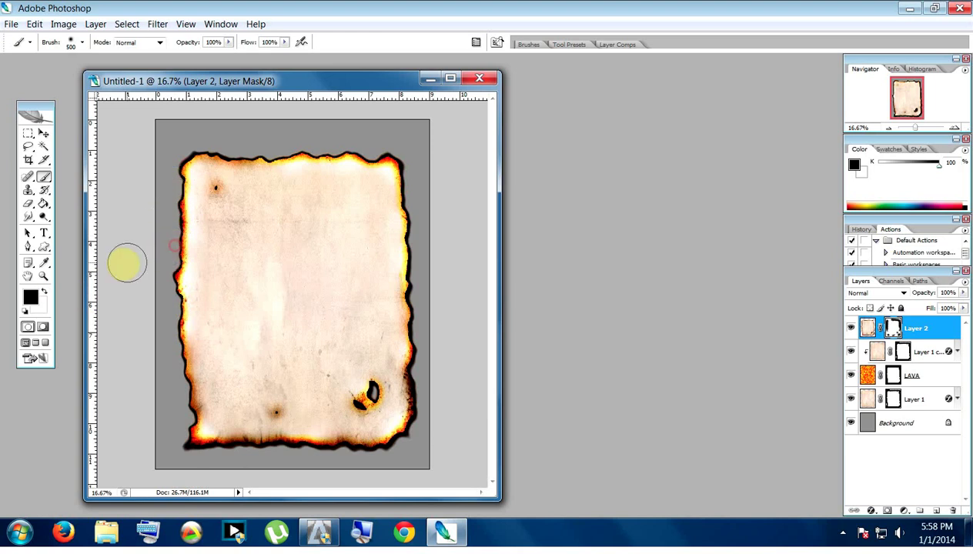
{"action": "left_click", "coordinate": [44, 290]}
{"action": "mouse_move", "coordinate": [216, 273]}
{"action": "left_mouse_down"}
{"action": "mouse_move", "coordinate": [204, 229]}
{"action": "mouse_move", "coordinate": [197, 286]}
{"action": "left_mouse_up"}
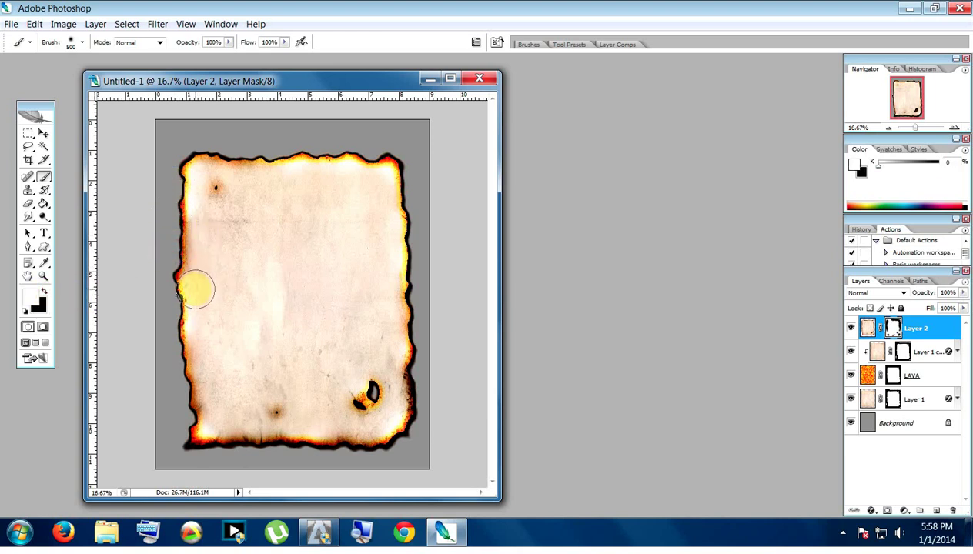
{"action": "mouse_move", "coordinate": [346, 393]}
{"action": "left_mouse_down"}
{"action": "mouse_move", "coordinate": [286, 345]}
{"action": "mouse_move", "coordinate": [168, 203]}
{"action": "mouse_move", "coordinate": [170, 192]}
{"action": "mouse_move", "coordinate": [201, 202]}
{"action": "left_mouse_up"}
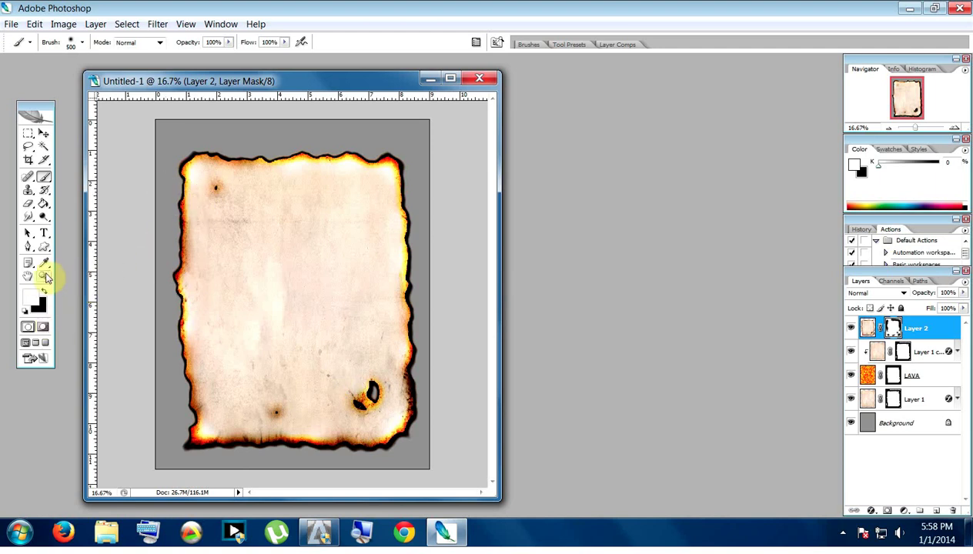
Zoom in on the paper's top-right corner and toggle the Background layer to check transparency.
{"action": "left_click", "coordinate": [45, 277]}
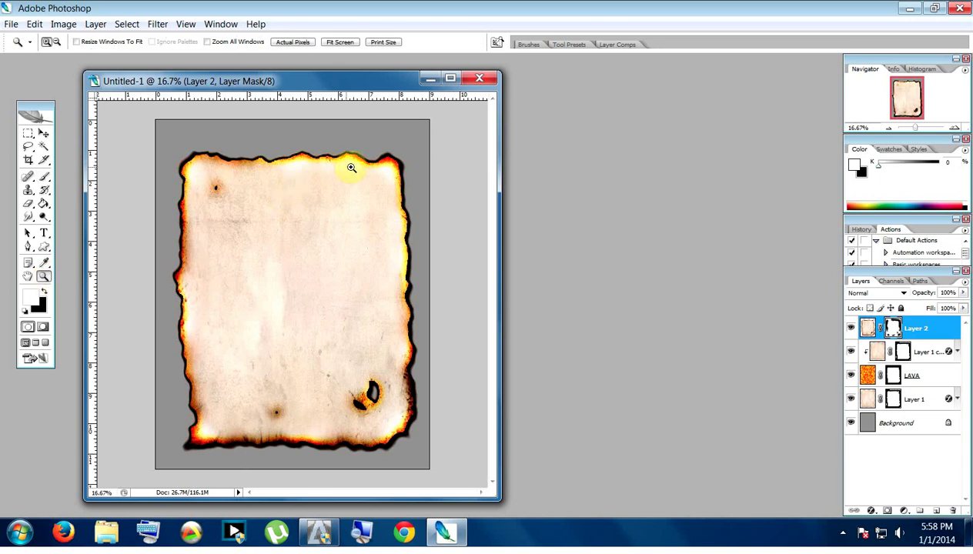
{"action": "left_click", "coordinate": [315, 139]}
{"action": "left_click_drag", "start_coordinate": [478, 204], "coordinate": [469, 205]}
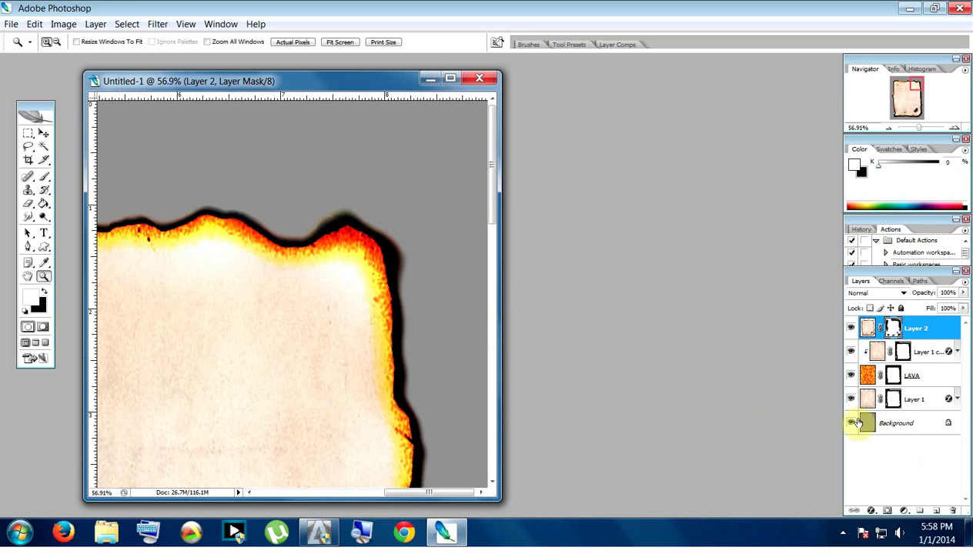
{"action": "left_click", "coordinate": [851, 423]}
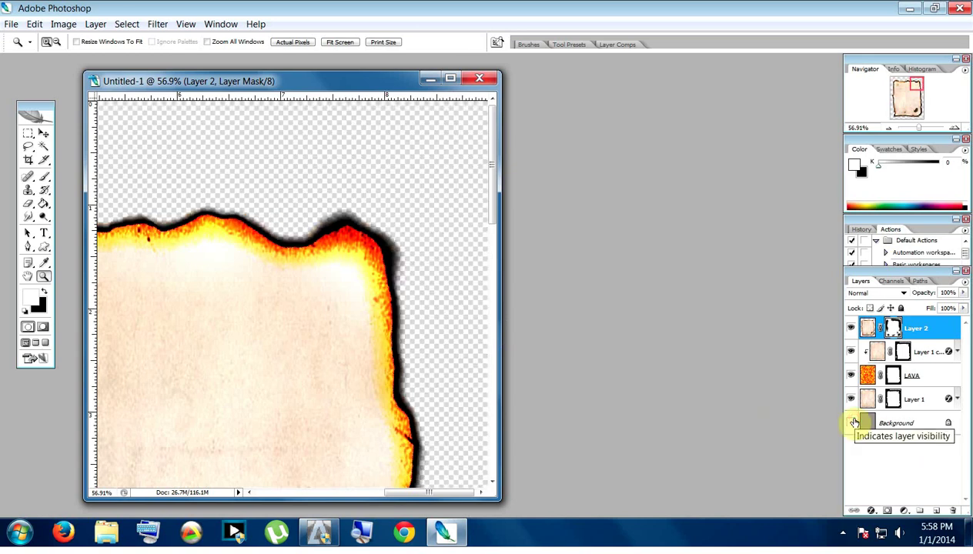
{"action": "left_click", "coordinate": [852, 423]}
Fill the Background layer black to check the glow, then fill it white.
{"action": "left_click", "coordinate": [863, 422]}
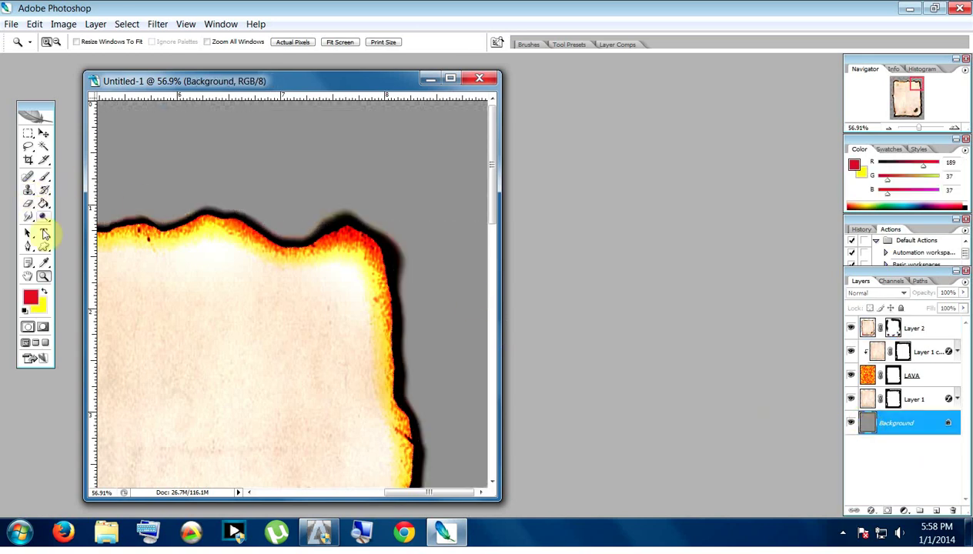
{"action": "left_click", "coordinate": [25, 310]}
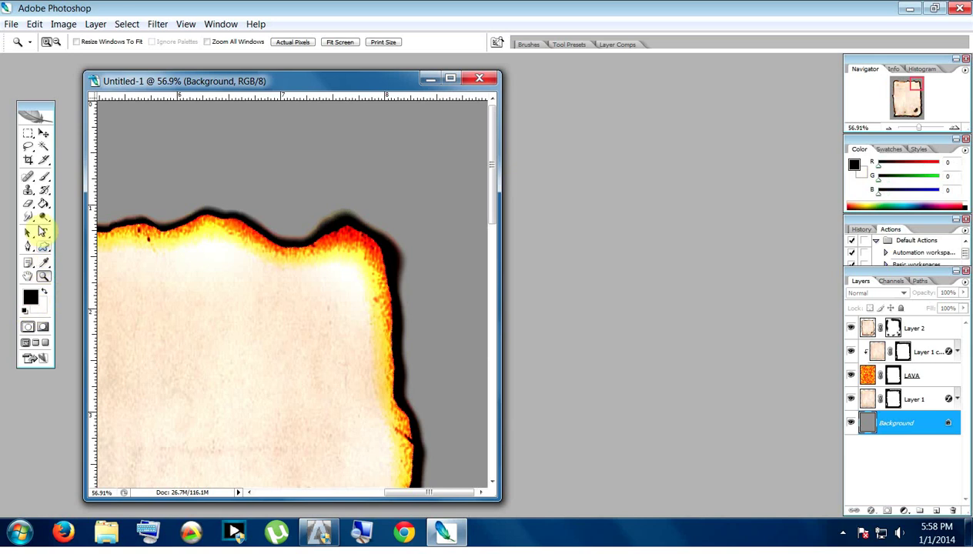
{"action": "left_click", "coordinate": [44, 203]}
{"action": "left_click", "coordinate": [396, 144]}
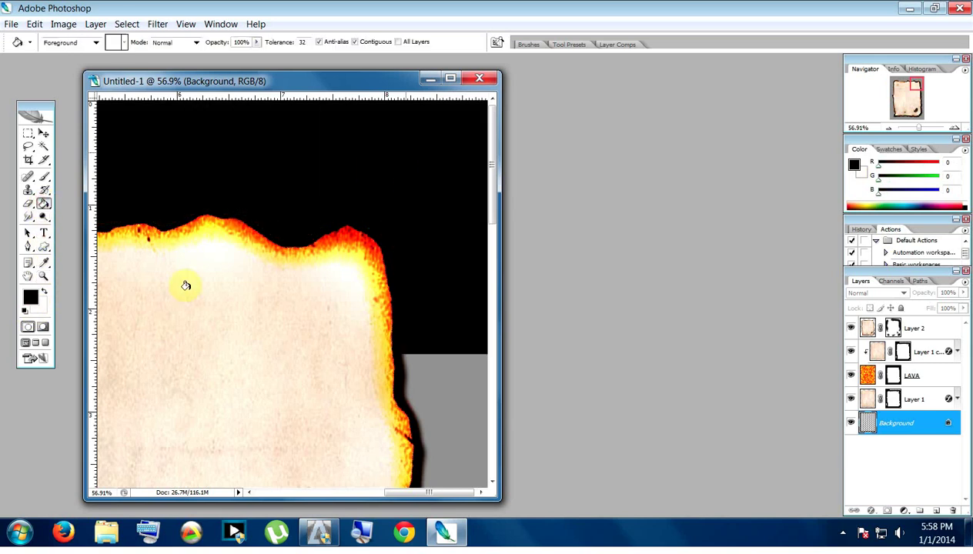
{"action": "left_click", "coordinate": [46, 293]}
{"action": "left_click", "coordinate": [459, 144]}
Fit the page on screen, zoom into the lower-right burn hole, then fit the page again.
{"action": "left_click", "coordinate": [26, 311]}
{"action": "double_click", "coordinate": [27, 276]}
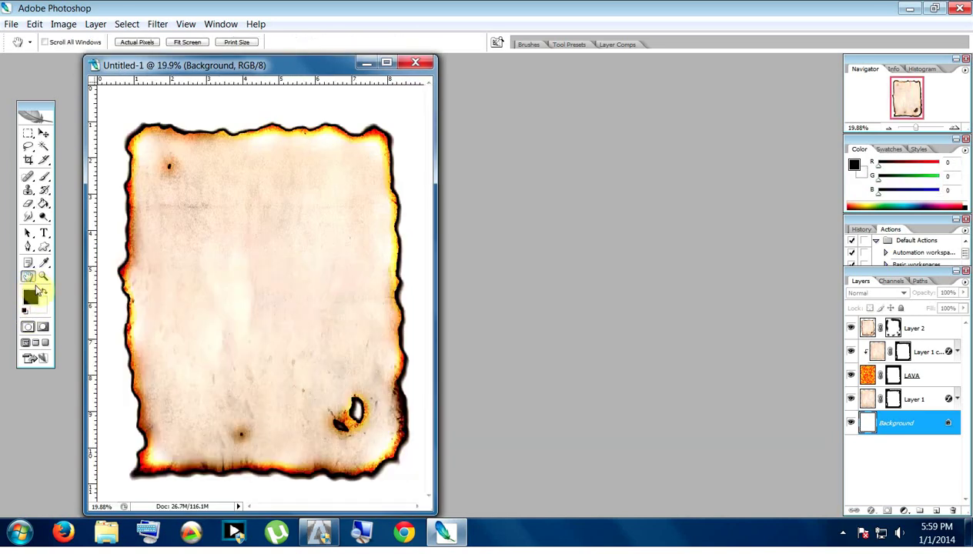
{"action": "left_click", "coordinate": [43, 277]}
{"action": "left_click_drag", "start_coordinate": [306, 353], "coordinate": [469, 508]}
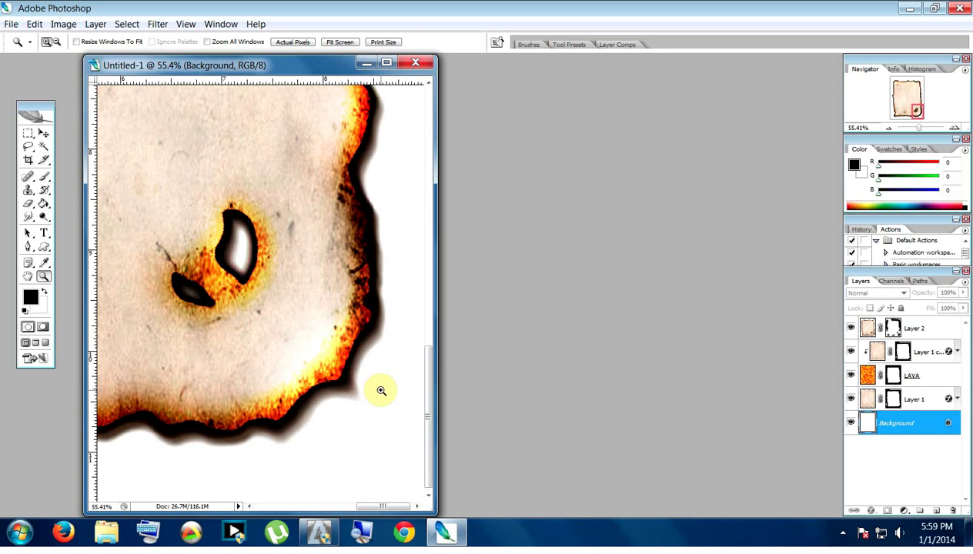
{"action": "double_click", "coordinate": [28, 277]}
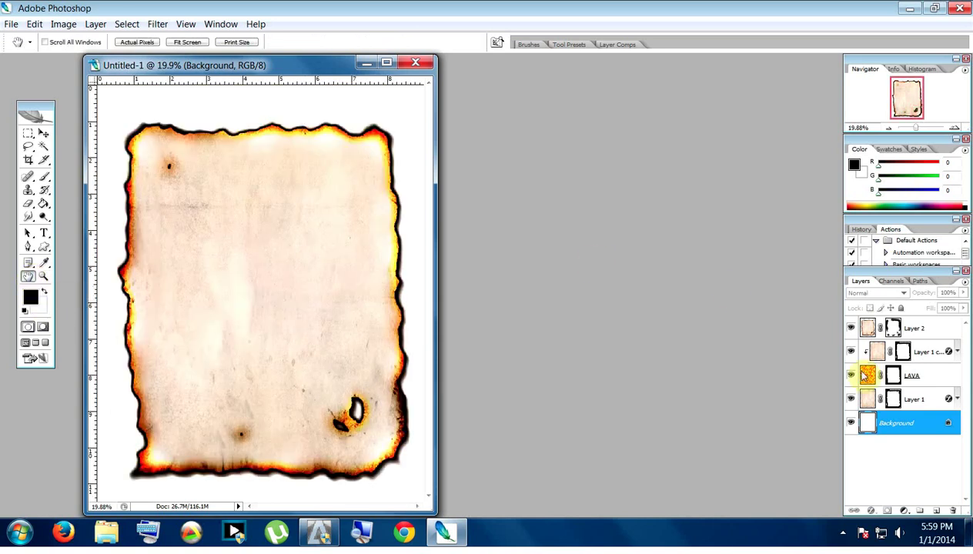